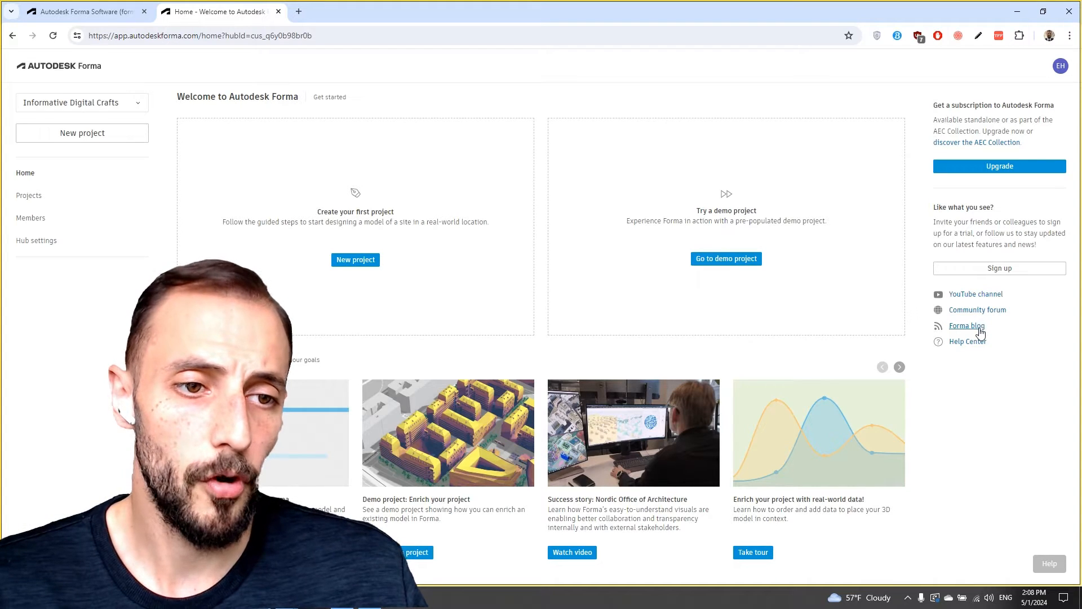
Create a new project and locate it on the map by searching "izmir, guzelyali" and choosing Sahil Park Güzelyalı İzmir.
{"action": "left_click", "coordinate": [356, 261]}
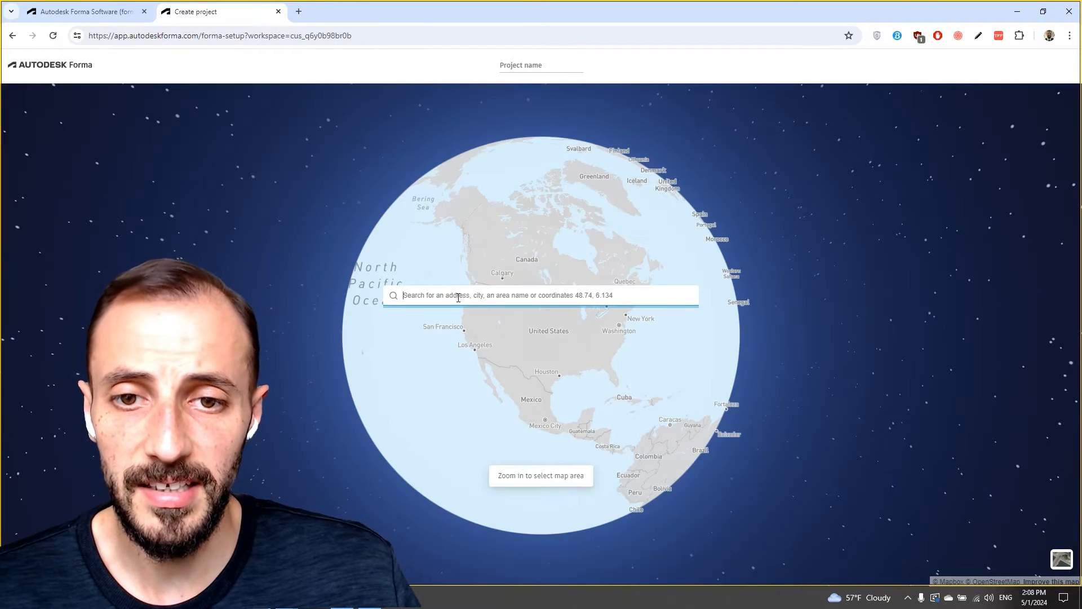
{"action": "left_click_drag", "start_coordinate": [572, 345], "coordinate": [526, 350]}
{"action": "scroll", "coordinate": [535, 345], "scroll_direction": "up", "scroll_amount": 3}
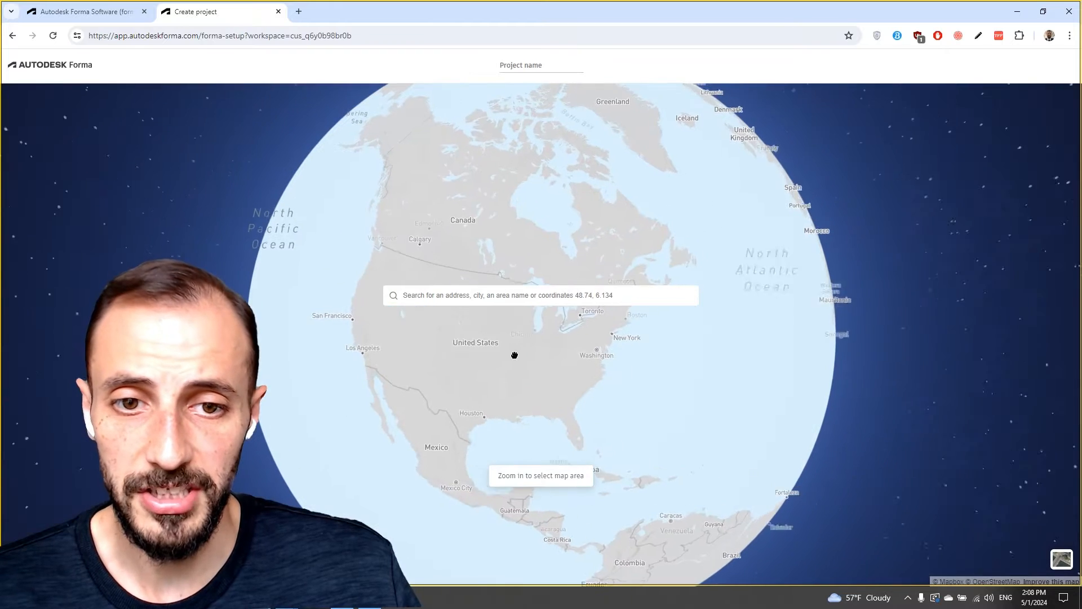
{"action": "left_click", "coordinate": [512, 297]}
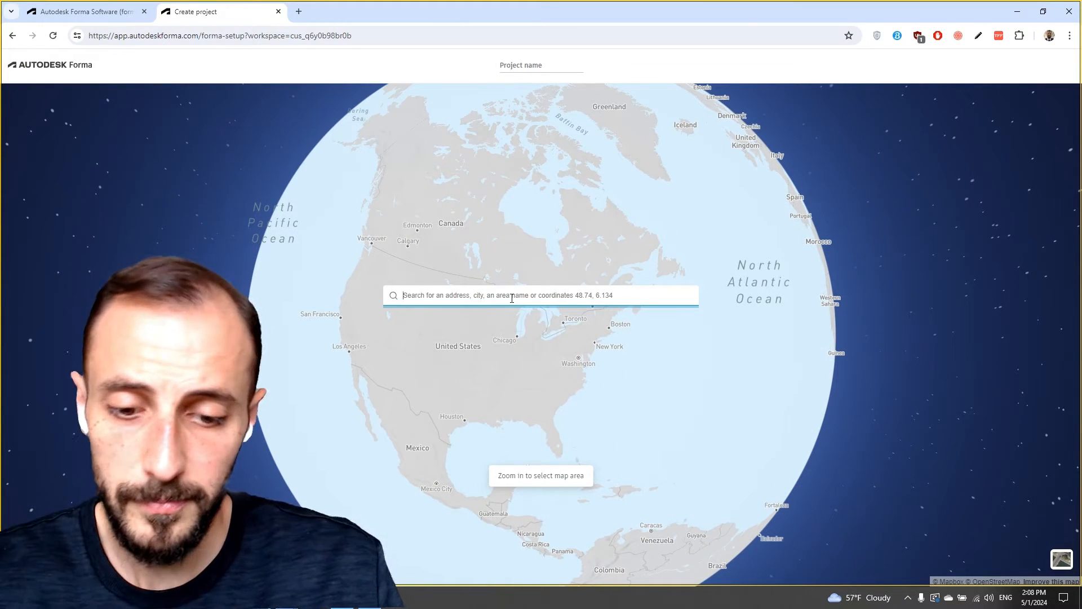
{"action": "type", "text": "izm"}
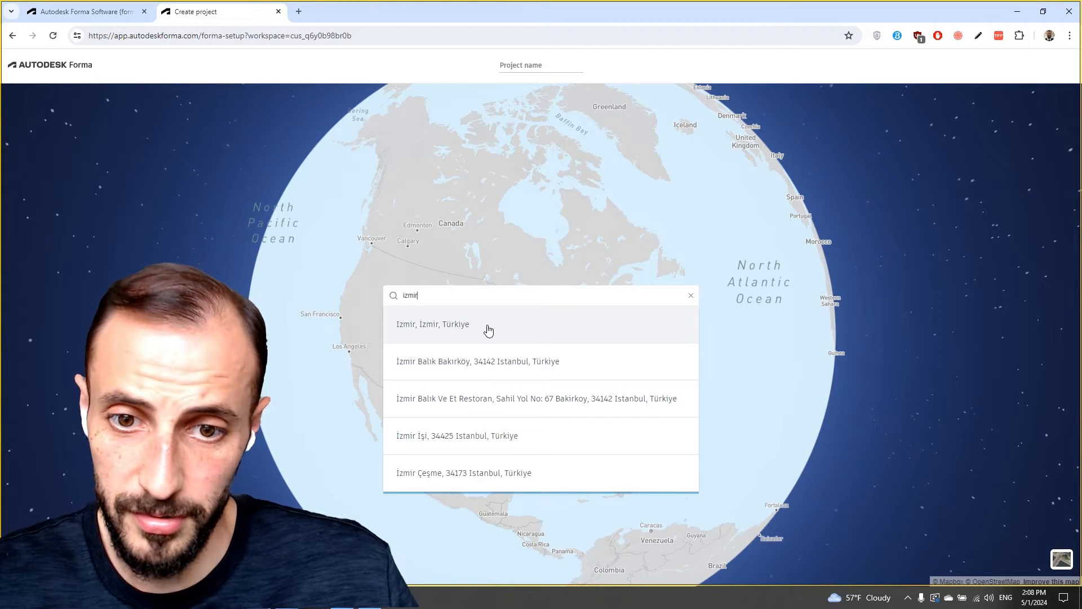
{"action": "type", "text": "ir,"}
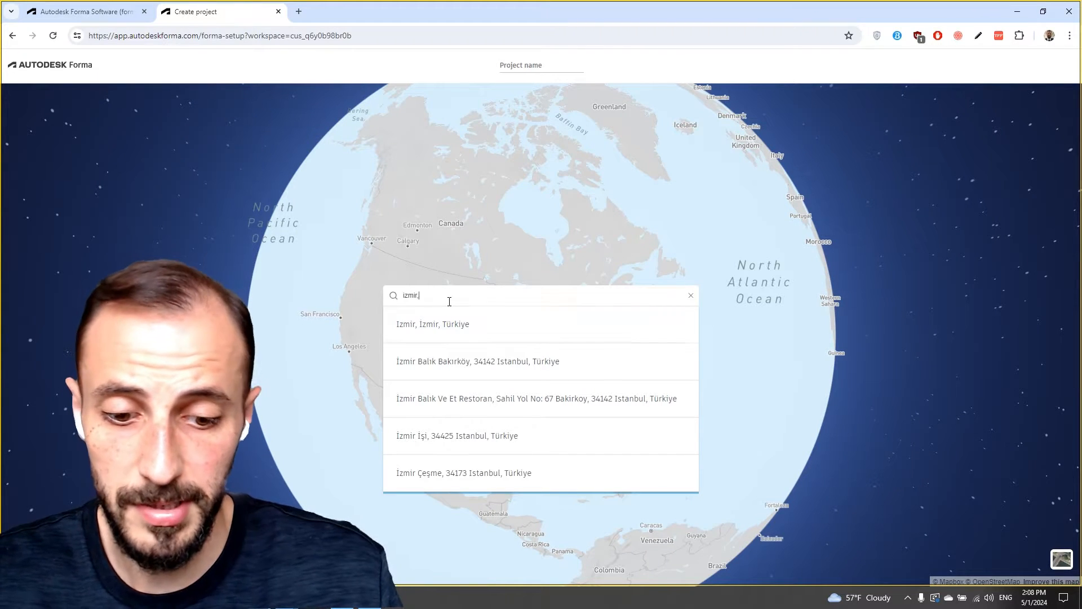
{"action": "type", "text": " guzel"}
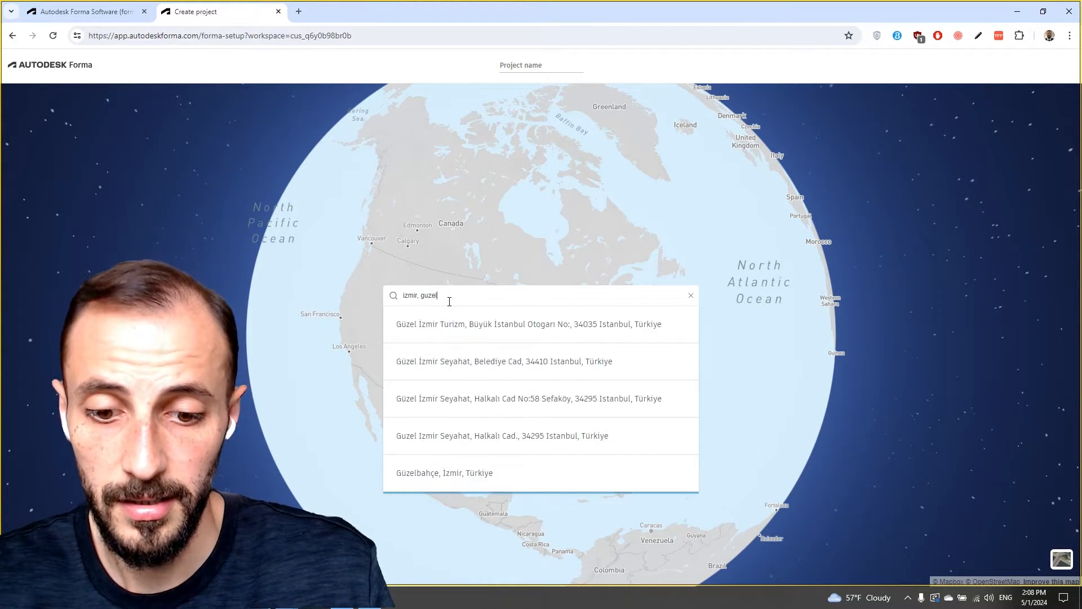
{"action": "type", "text": "yali"}
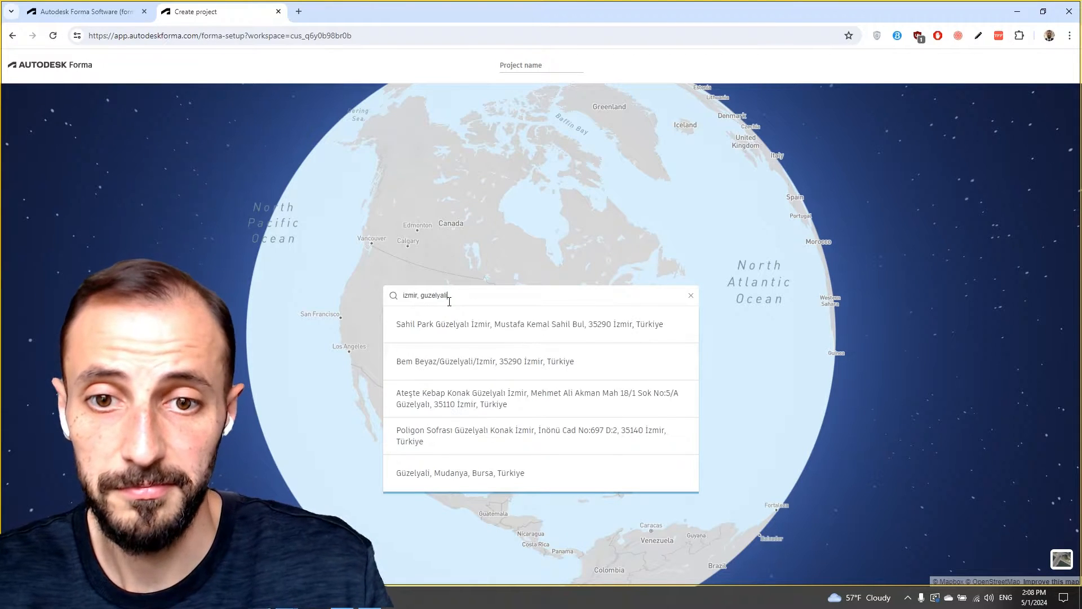
{"action": "left_click", "coordinate": [442, 331]}
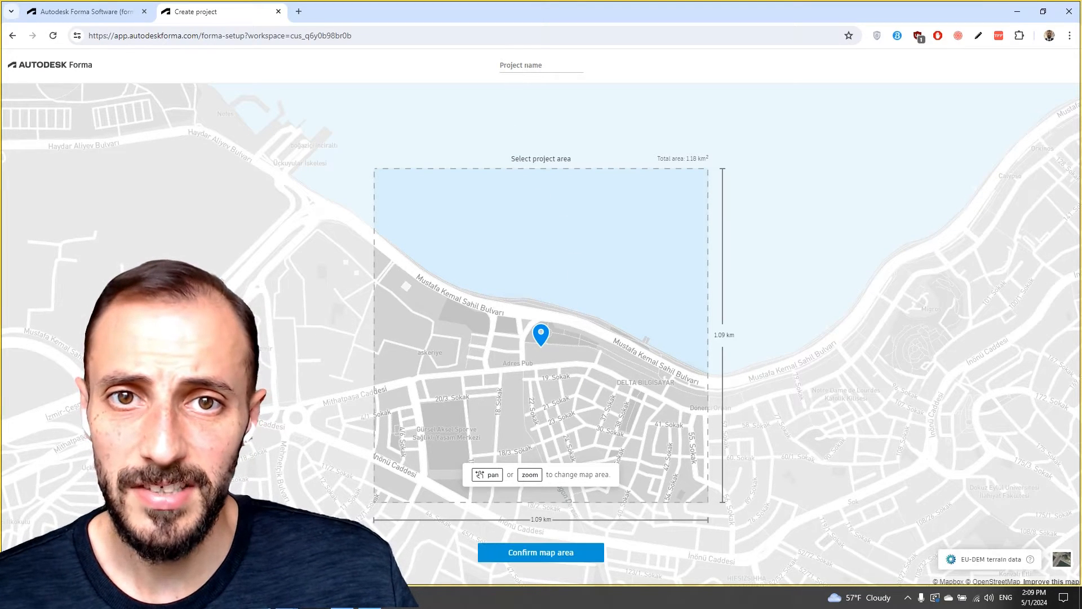
Name the project "Design_1 for Guzelyali".
{"action": "left_click", "coordinate": [526, 66]}
{"action": "type", "text": "Proe"}
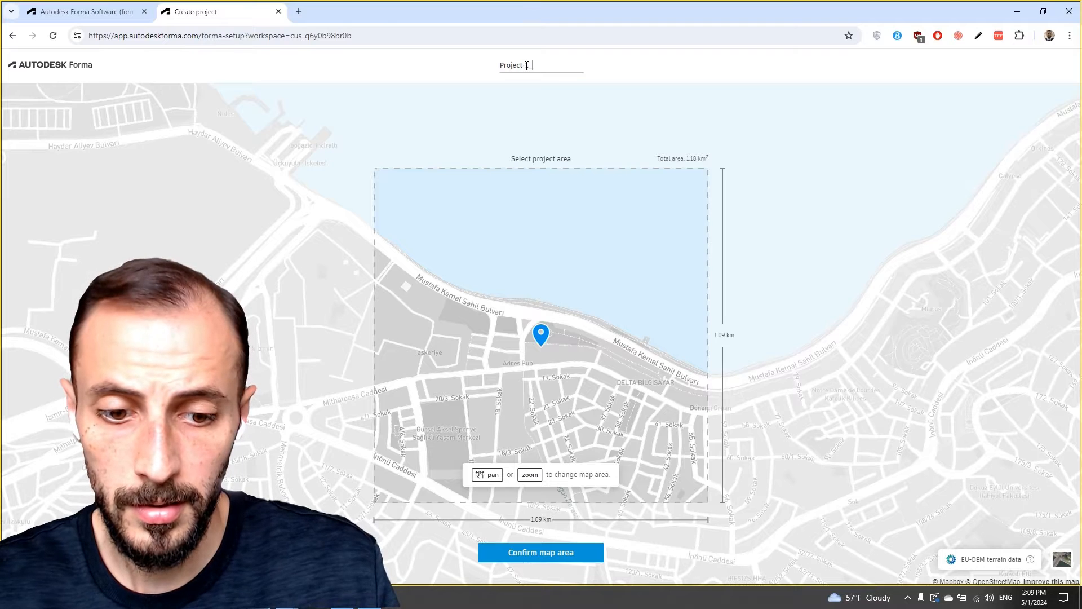
{"action": "key", "text": "BackSpace"}
{"action": "key", "text": "BackSpace"}
{"action": "key", "text": "BackSpace"}
{"action": "key", "text": "BackSpace"}
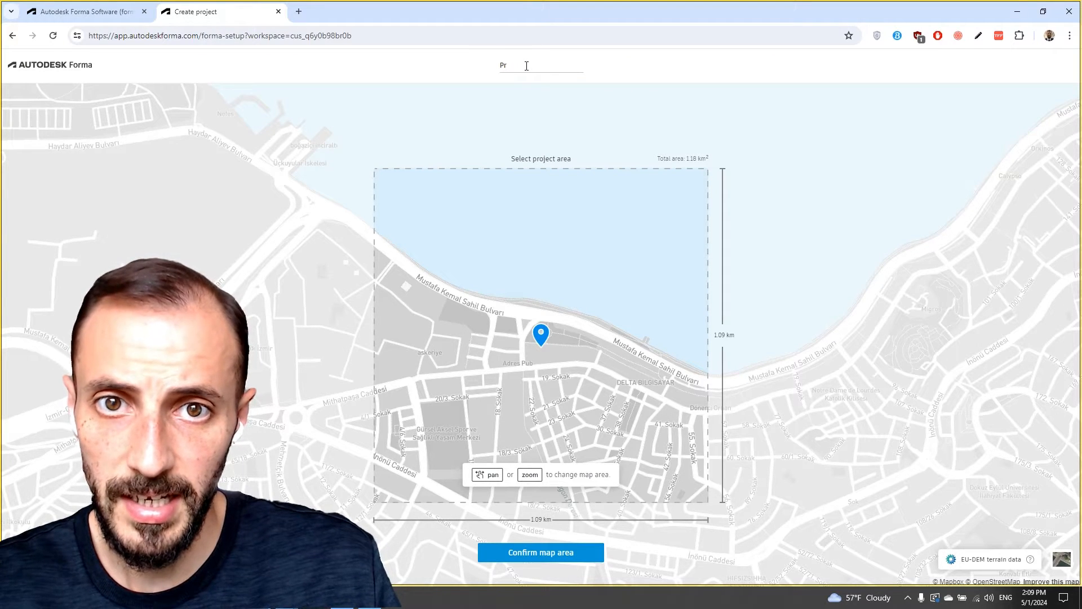
{"action": "key", "text": "BackSpace"}
{"action": "key", "text": "BackSpace"}
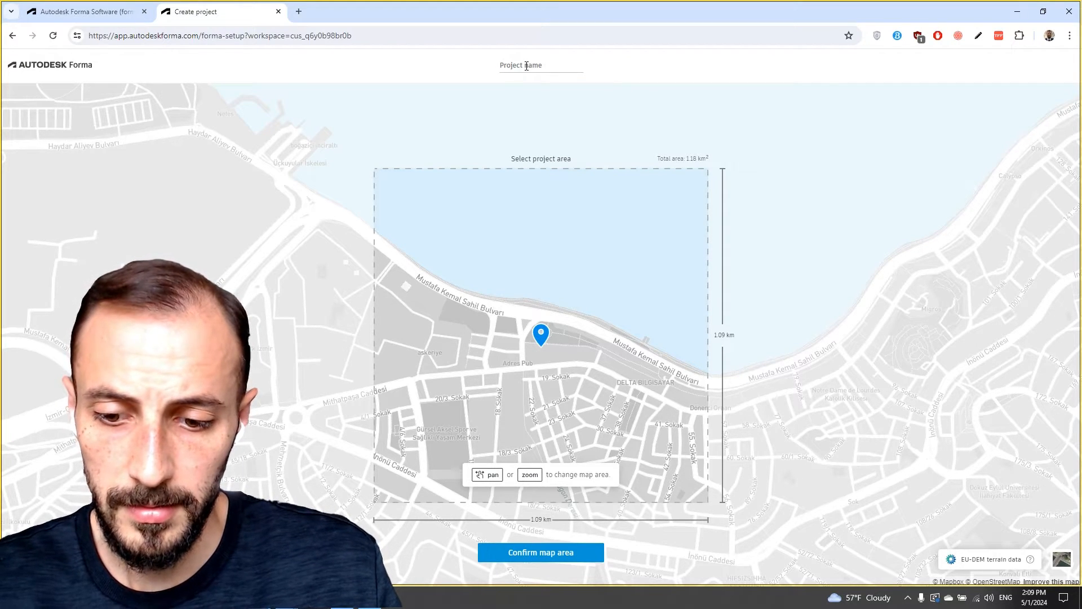
{"action": "type", "text": "Desing"}
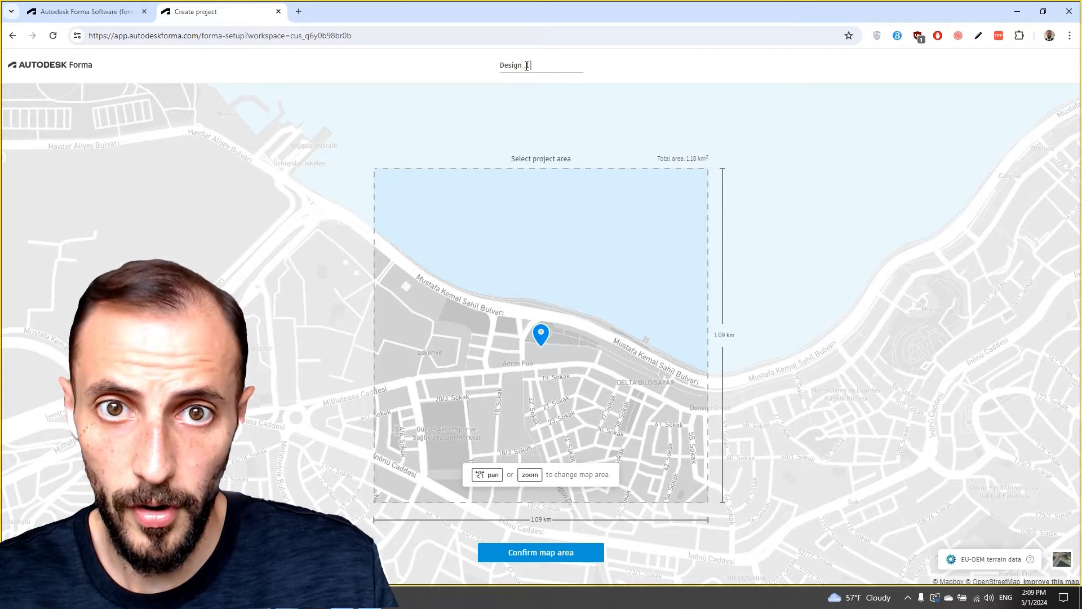
{"action": "type", "text": "for G"}
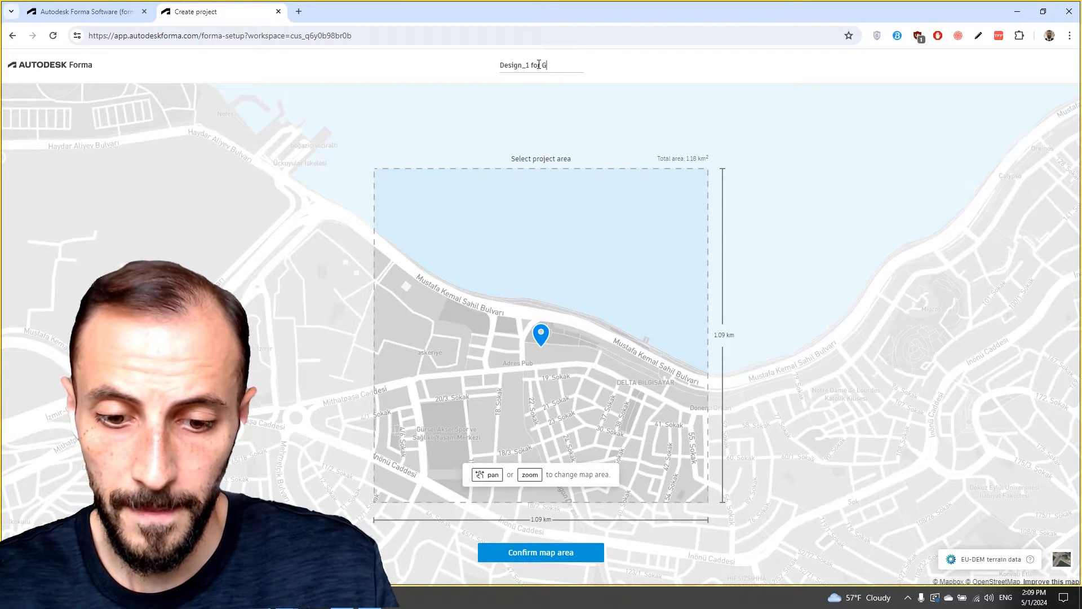
{"action": "type", "text": "uze"}
{"action": "key", "text": "BackSpace"}
{"action": "type", "text": "zel"}
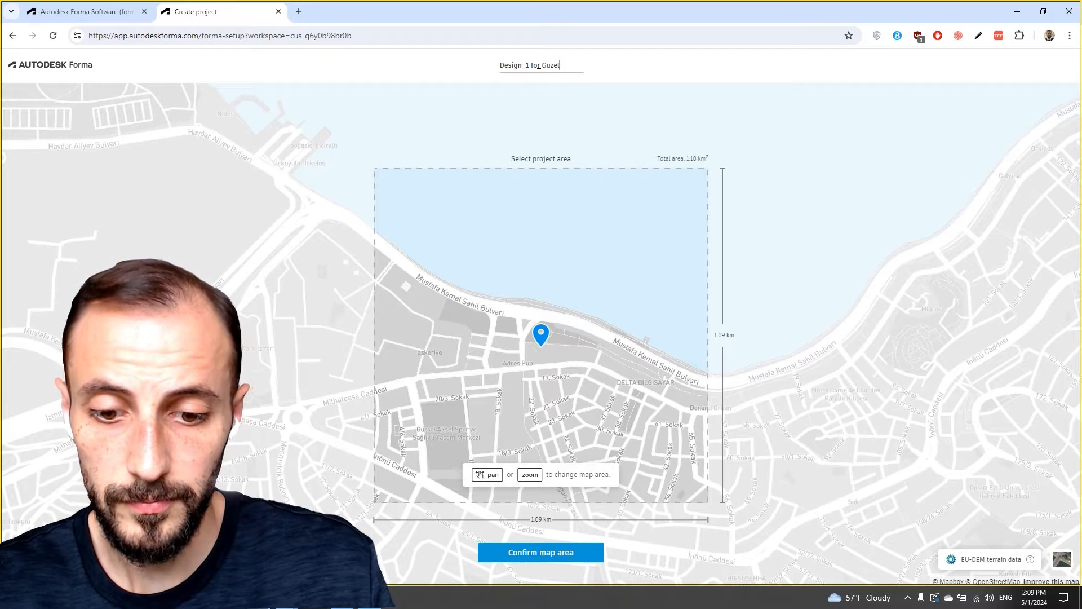
{"action": "type", "text": "yali"}
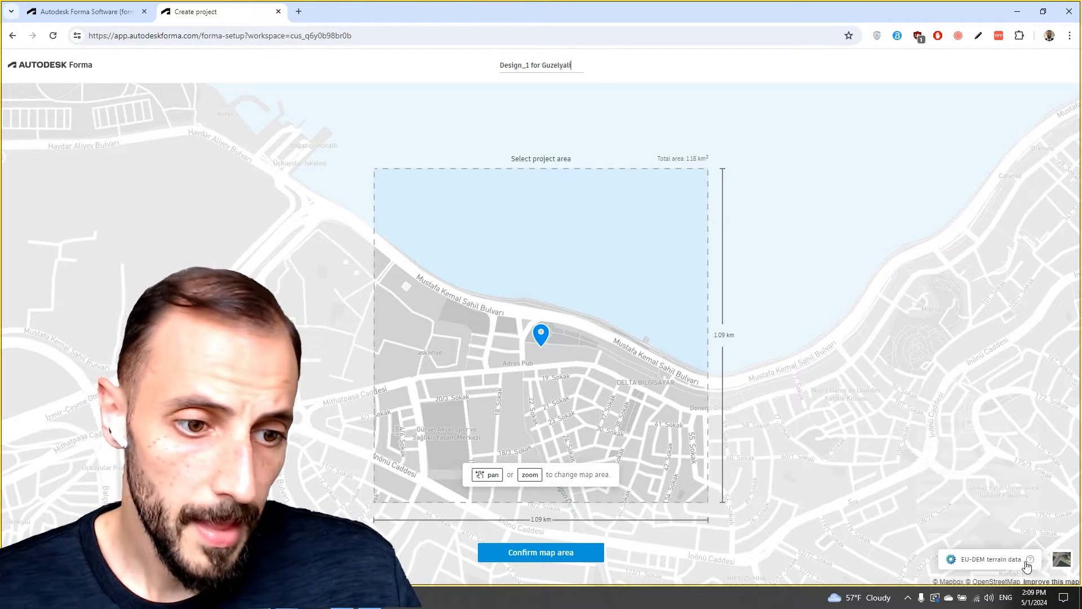
Reframe the project area to about 1.42 km² around the location marker and switch the map to satellite imagery.
{"action": "mouse_move", "coordinate": [547, 374]}
{"action": "left_mouse_down"}
{"action": "mouse_move", "coordinate": [563, 370]}
{"action": "mouse_move", "coordinate": [575, 384]}
{"action": "mouse_move", "coordinate": [560, 373]}
{"action": "mouse_move", "coordinate": [583, 375]}
{"action": "mouse_move", "coordinate": [567, 379]}
{"action": "left_mouse_up"}
{"action": "scroll", "coordinate": [557, 377], "scroll_direction": "down", "scroll_amount": 3}
{"action": "scroll", "coordinate": [557, 374], "scroll_direction": "up", "scroll_amount": 2}
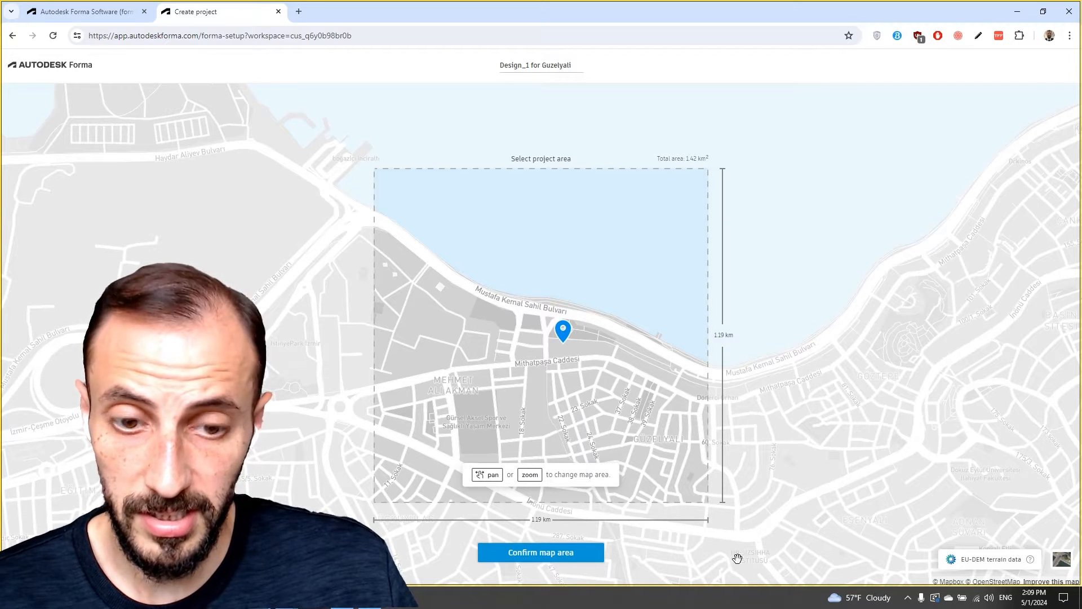
{"action": "left_click", "coordinate": [1061, 563]}
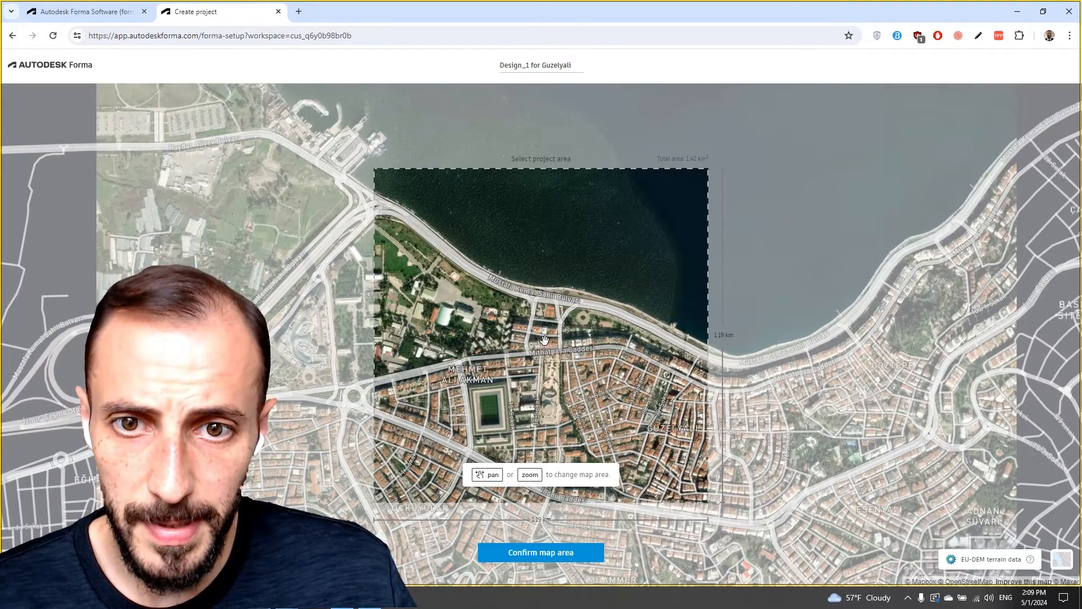
Fit the project area to about 1.7 km² of the Güzelyalı coast and neighbourhood, and confirm the map area.
{"action": "left_click_drag", "start_coordinate": [533, 347], "coordinate": [531, 316]}
{"action": "scroll", "coordinate": [532, 315], "scroll_direction": "down", "scroll_amount": 2}
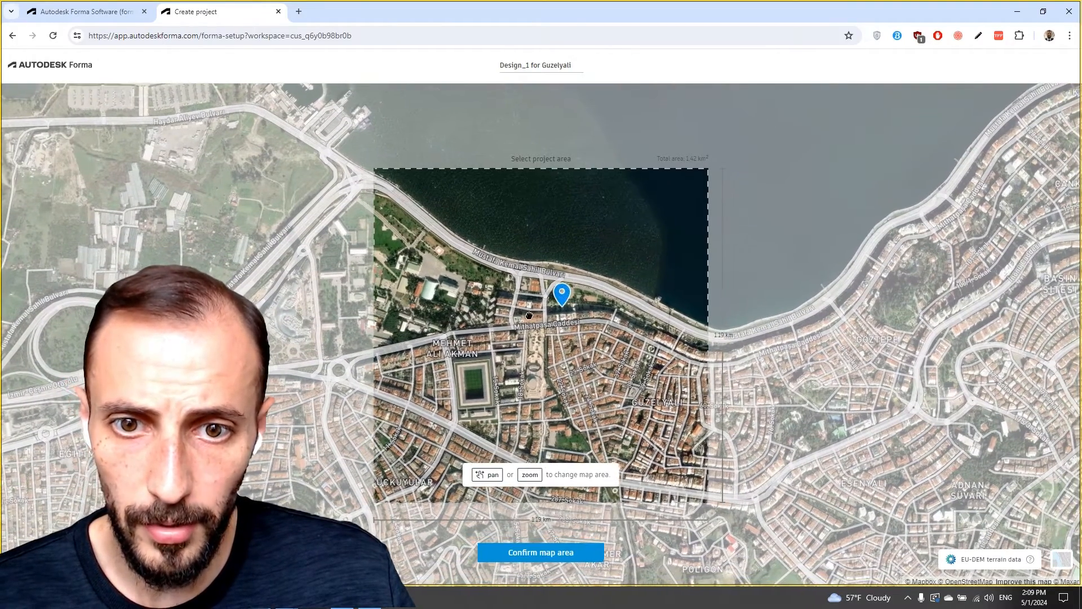
{"action": "scroll", "coordinate": [531, 319], "scroll_direction": "down", "scroll_amount": 4}
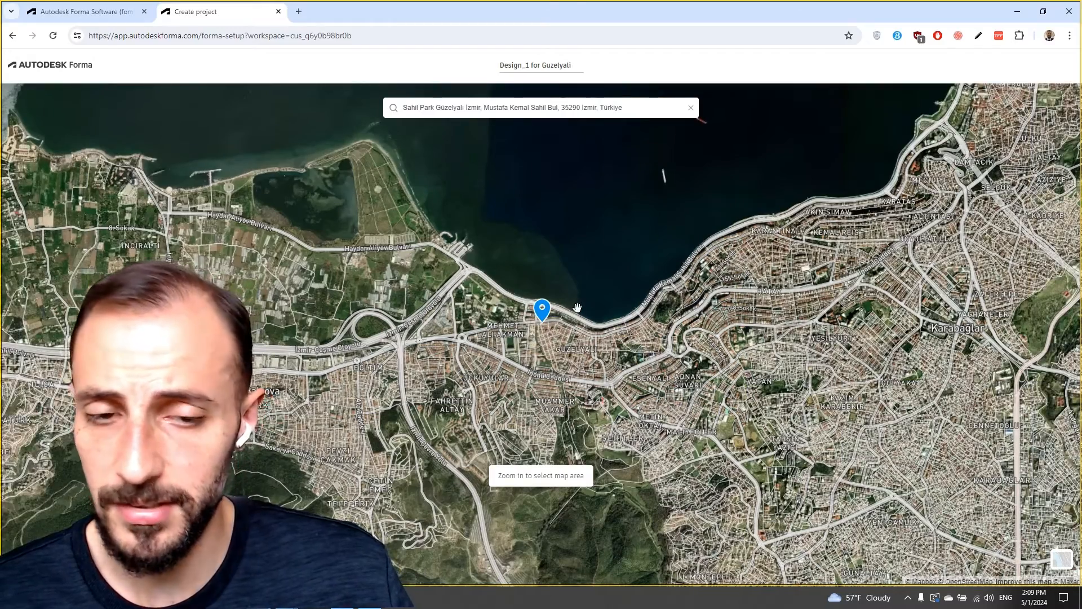
{"action": "scroll", "coordinate": [549, 302], "scroll_direction": "up", "scroll_amount": 3}
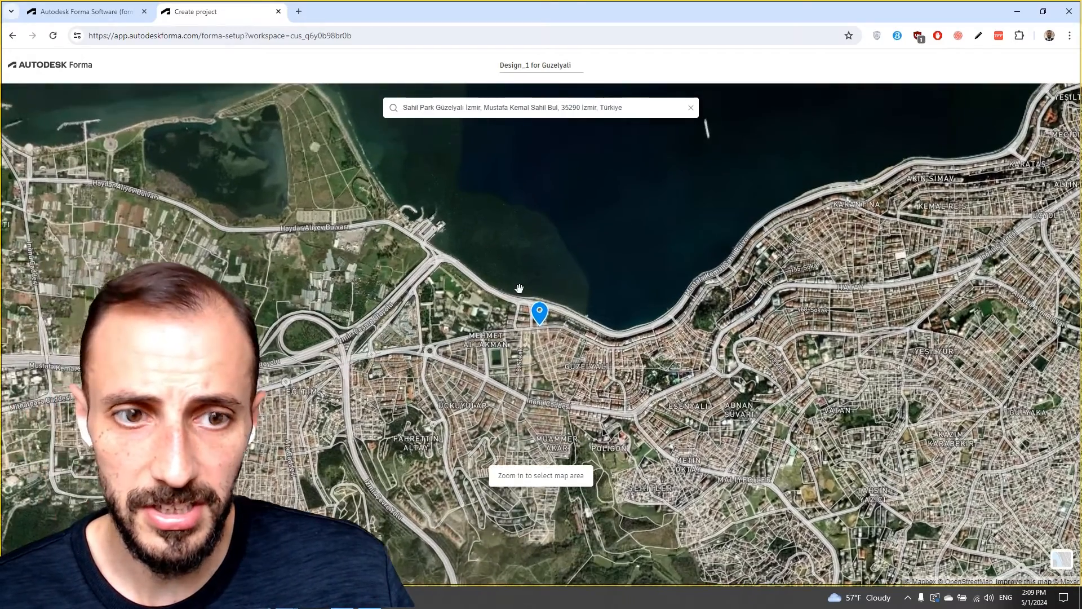
{"action": "scroll", "coordinate": [519, 288], "scroll_direction": "up", "scroll_amount": 3}
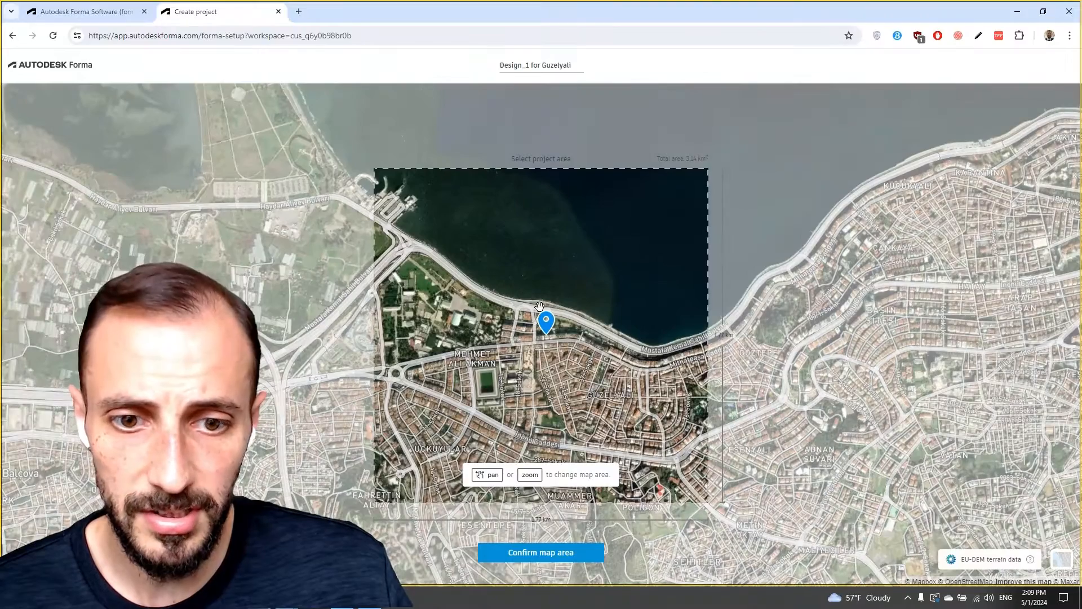
{"action": "scroll", "coordinate": [582, 384], "scroll_direction": "up", "scroll_amount": 1}
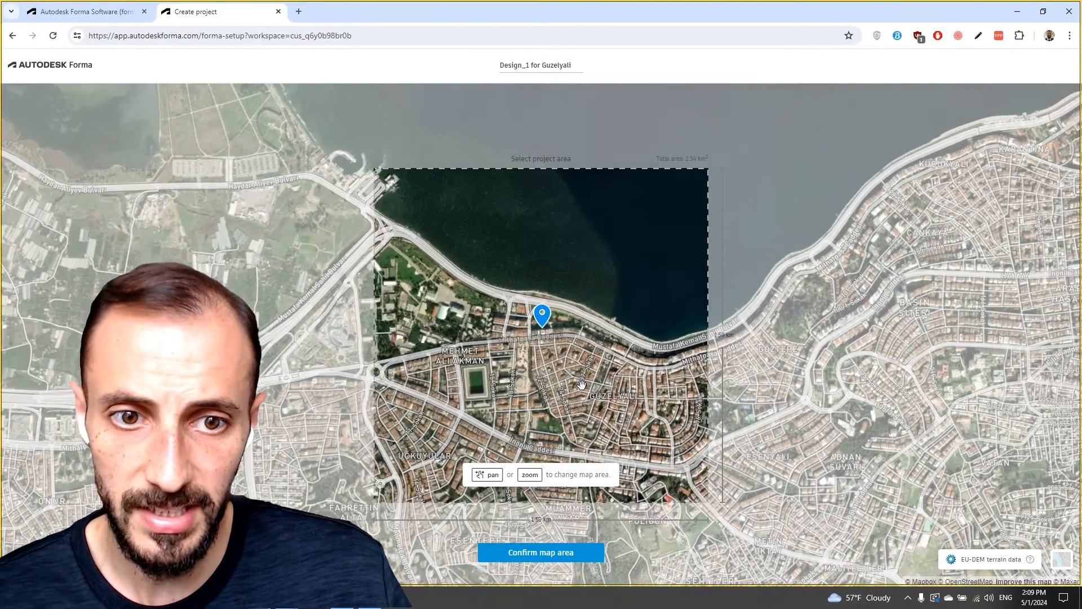
{"action": "scroll", "coordinate": [587, 496], "scroll_direction": "up", "scroll_amount": 2}
{"action": "left_click", "coordinate": [556, 551]}
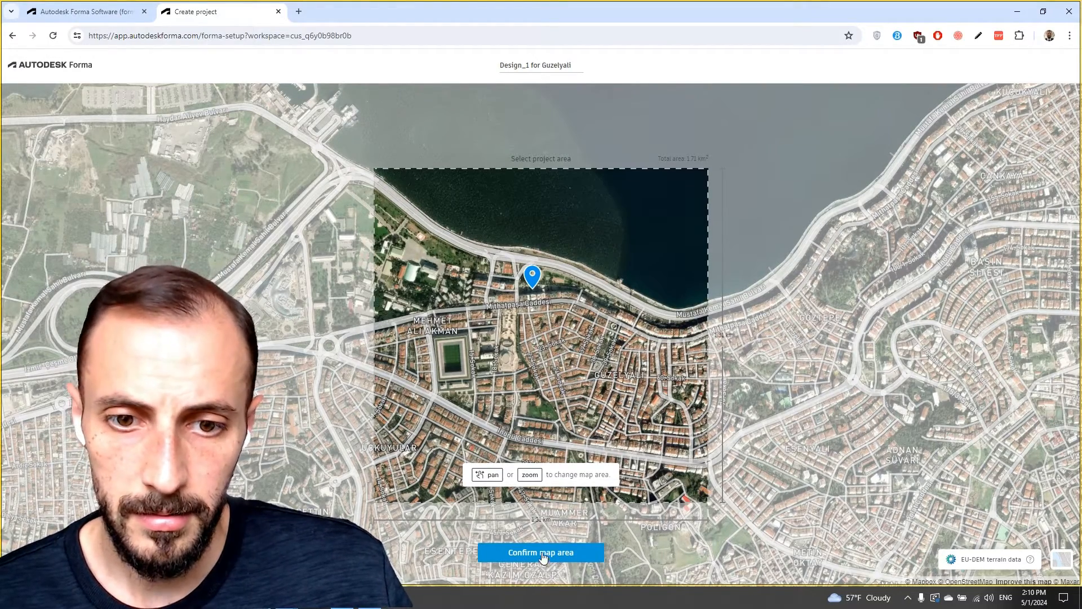
{"action": "left_click", "coordinate": [544, 557]}
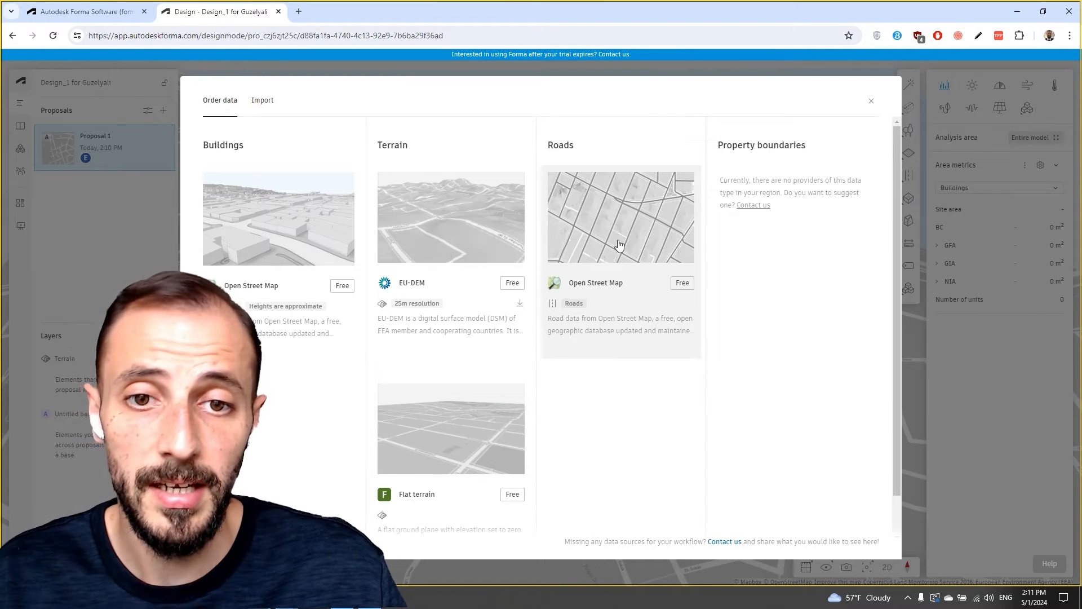
Check the file import option and order the free Open Street Map building data for the site.
{"action": "left_click", "coordinate": [262, 100]}
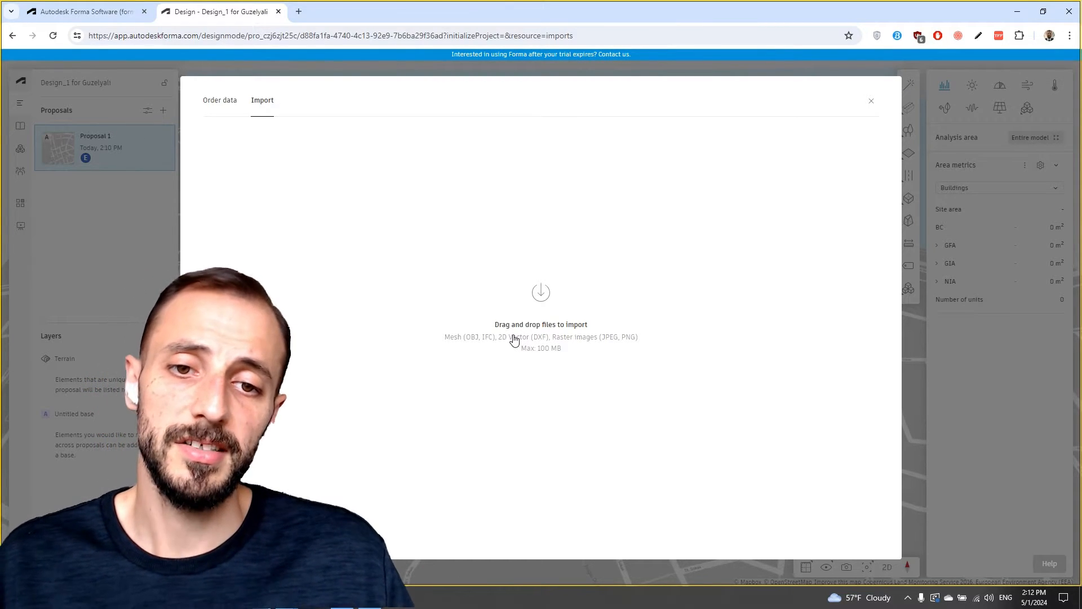
{"action": "left_click", "coordinate": [219, 101]}
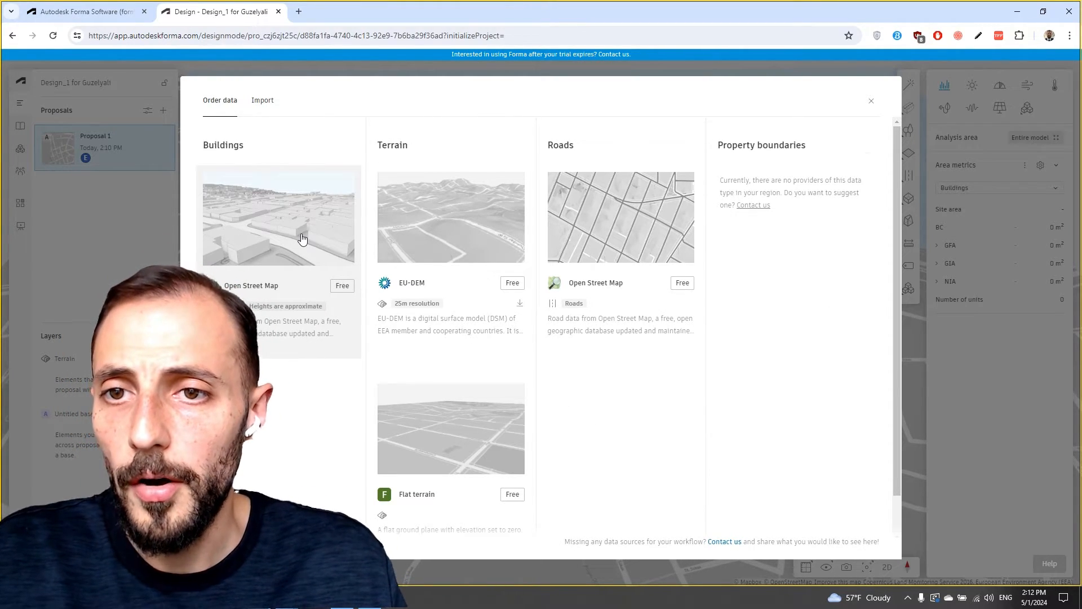
{"action": "left_click", "coordinate": [302, 239]}
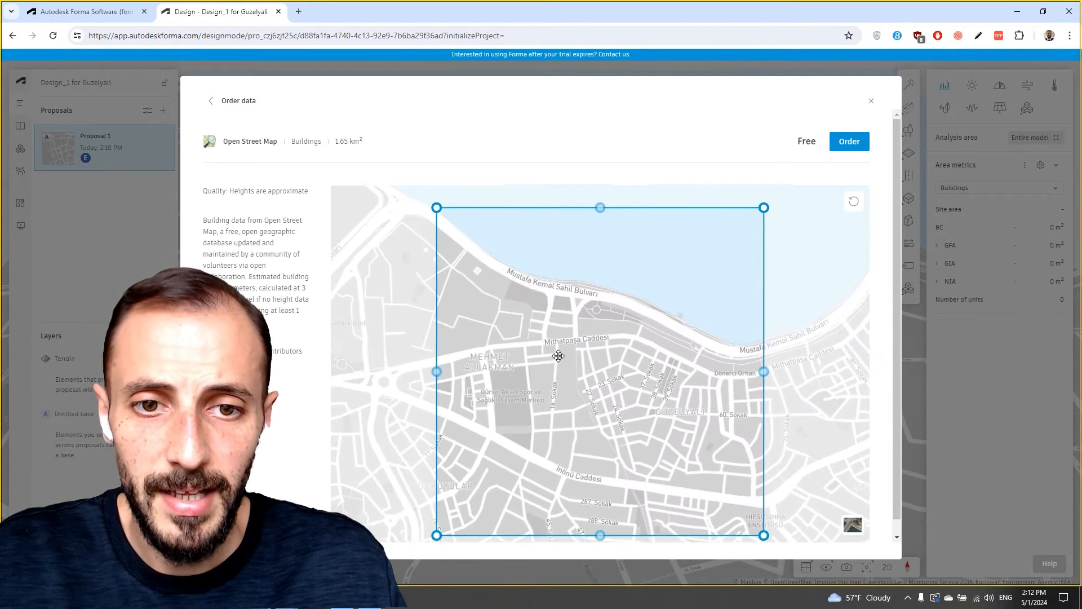
{"action": "scroll", "coordinate": [558, 355], "scroll_direction": "up", "scroll_amount": 1}
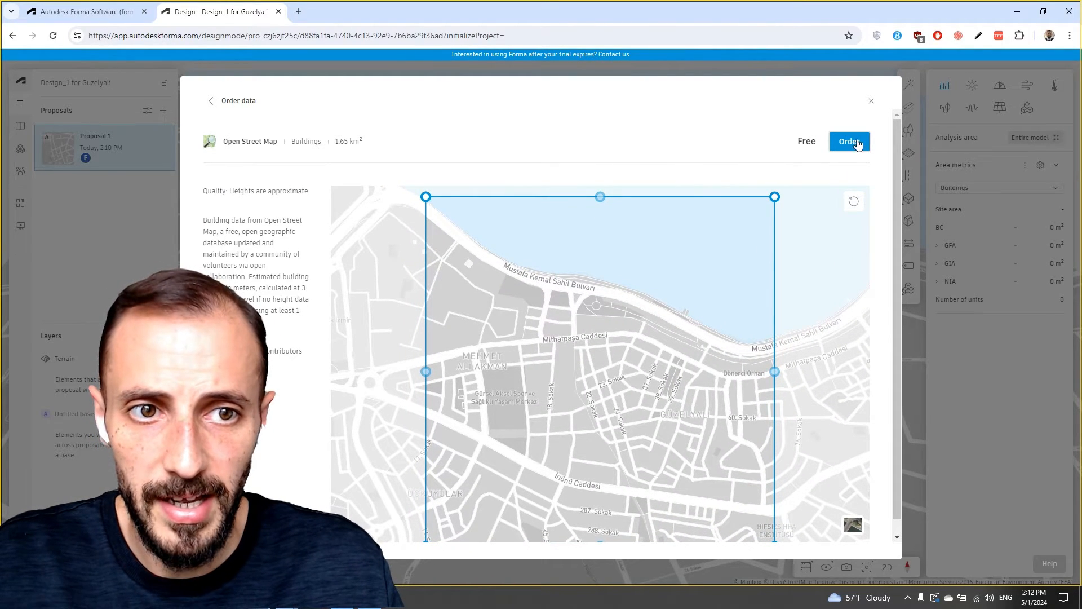
{"action": "left_click", "coordinate": [850, 141]}
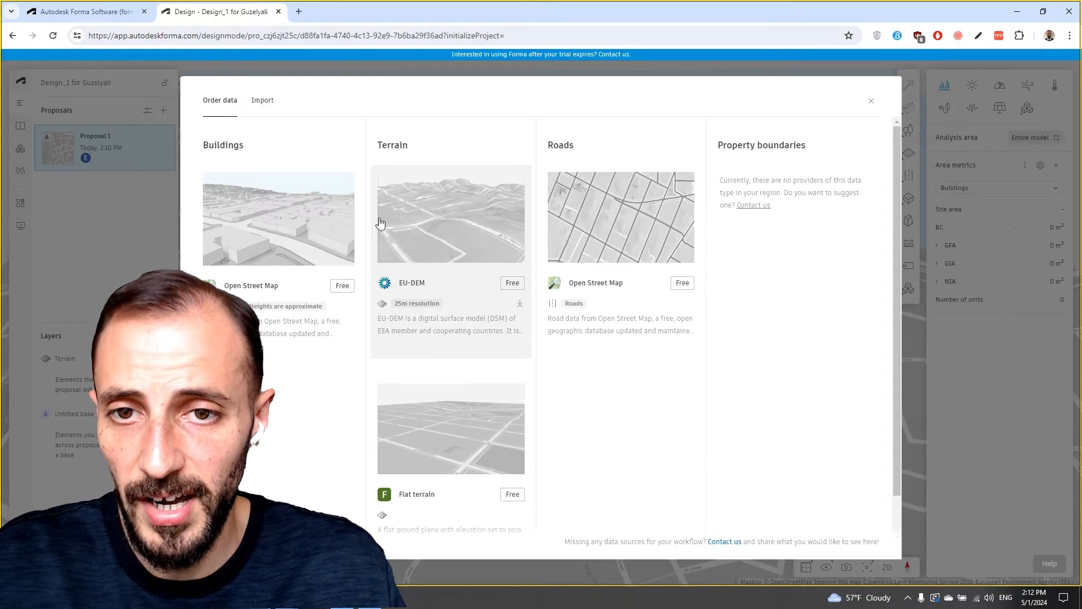
Order the free EU-DEM terrain data and the free Open Street Map road data for the same area.
{"action": "left_click", "coordinate": [431, 235]}
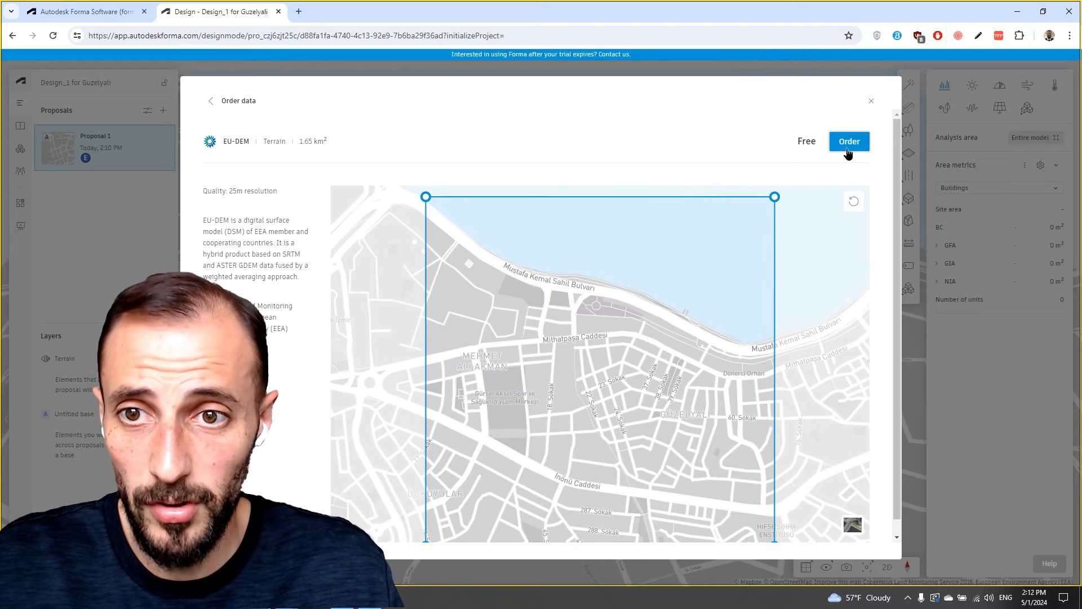
{"action": "left_click", "coordinate": [849, 144]}
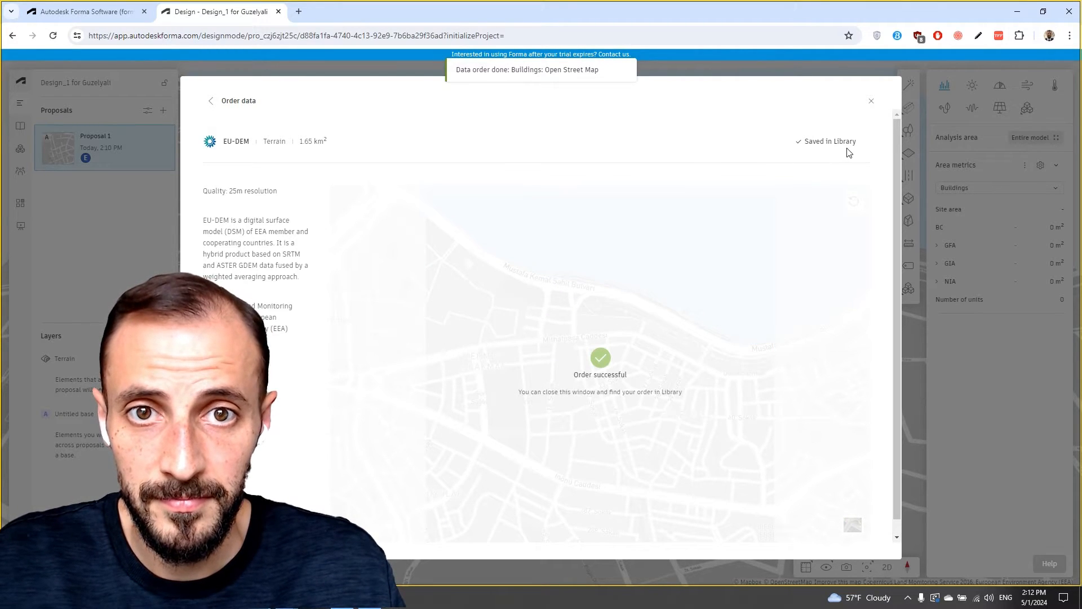
{"action": "left_click", "coordinate": [581, 223]}
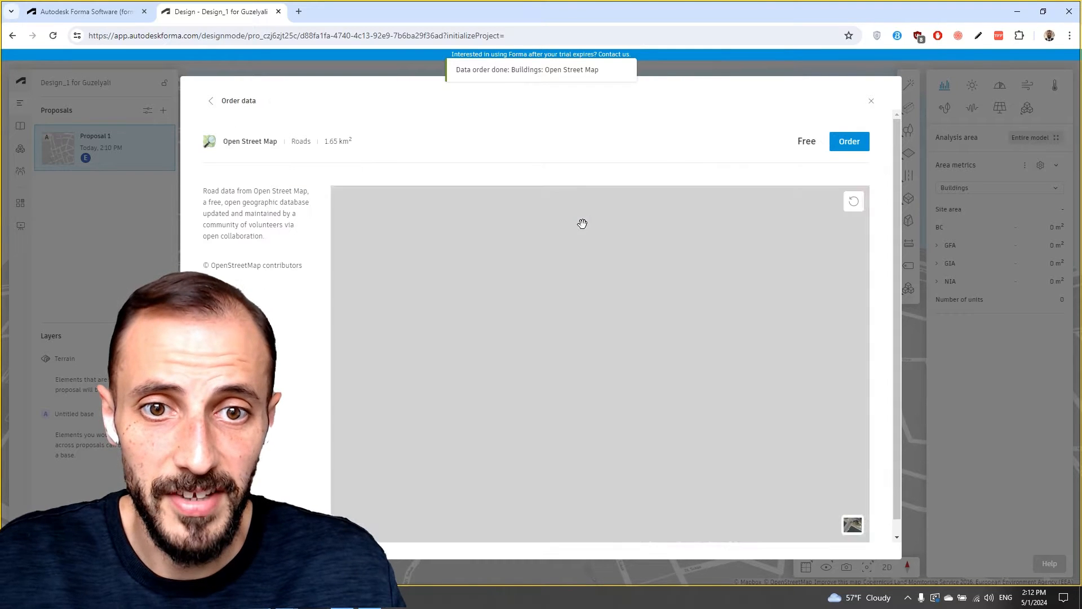
{"action": "left_click", "coordinate": [844, 145]}
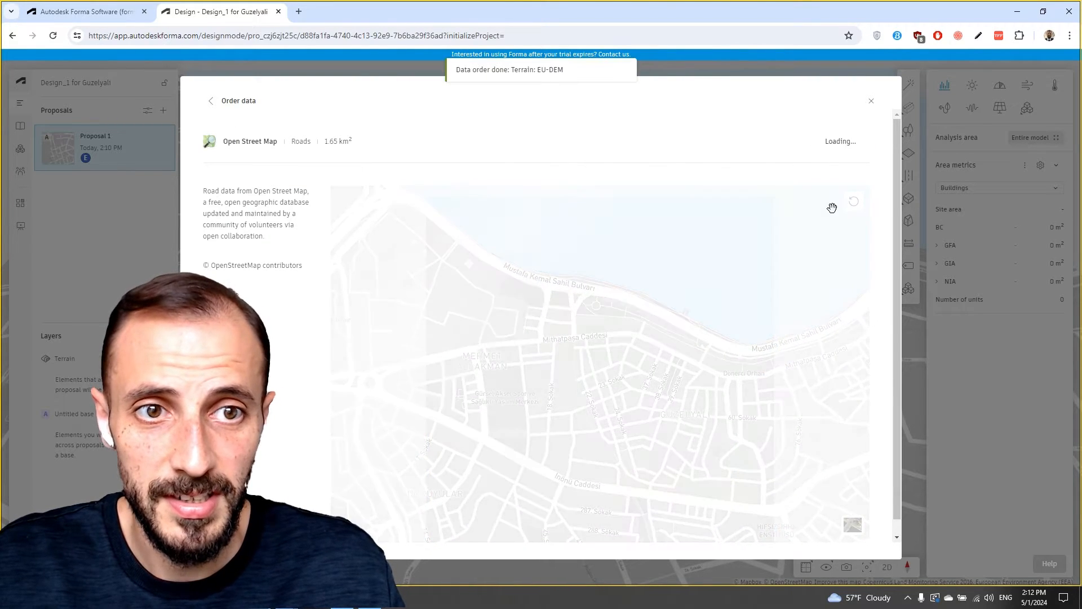
{"action": "left_click", "coordinate": [872, 103]}
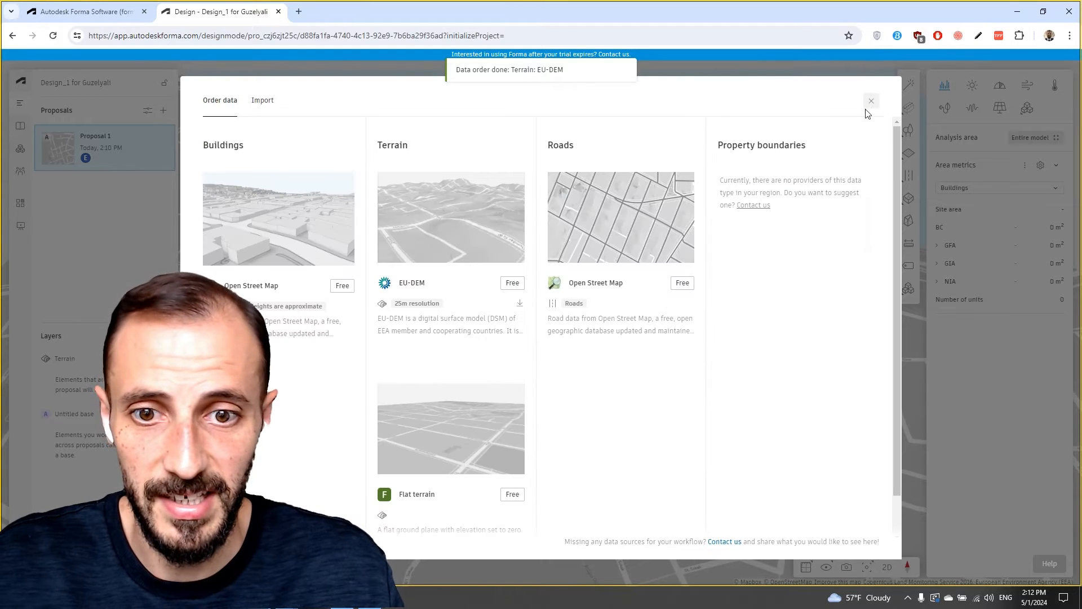
{"action": "scroll", "coordinate": [451, 214], "scroll_direction": "down", "scroll_amount": 1}
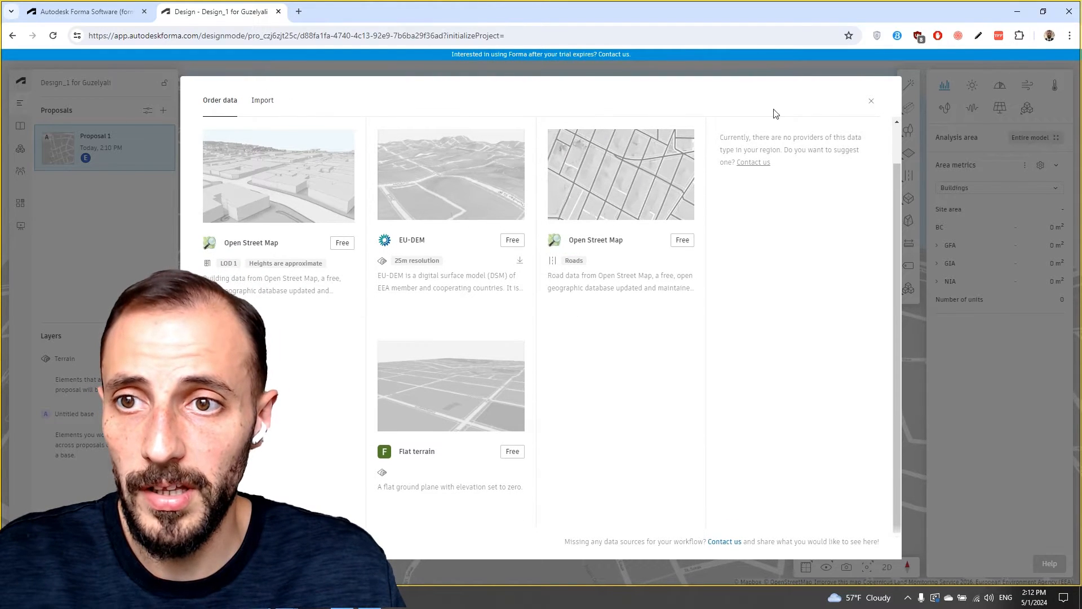
Close the data ordering window and examine the site map from different distances and angles.
{"action": "left_click", "coordinate": [871, 102]}
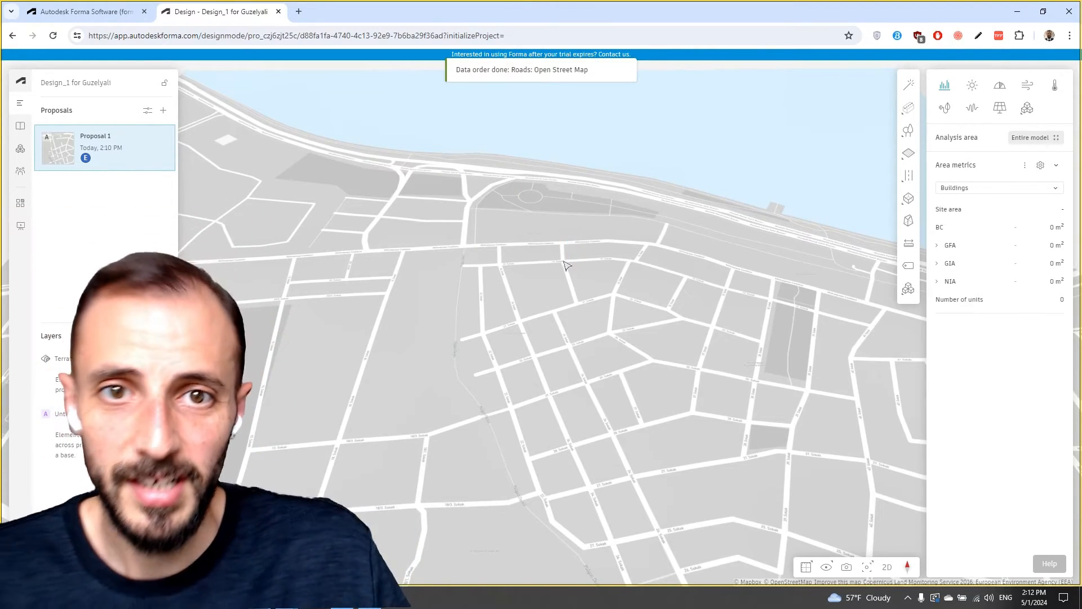
{"action": "scroll", "coordinate": [551, 289], "scroll_direction": "up", "scroll_amount": 3}
{"action": "scroll", "coordinate": [566, 281], "scroll_direction": "down", "scroll_amount": 6}
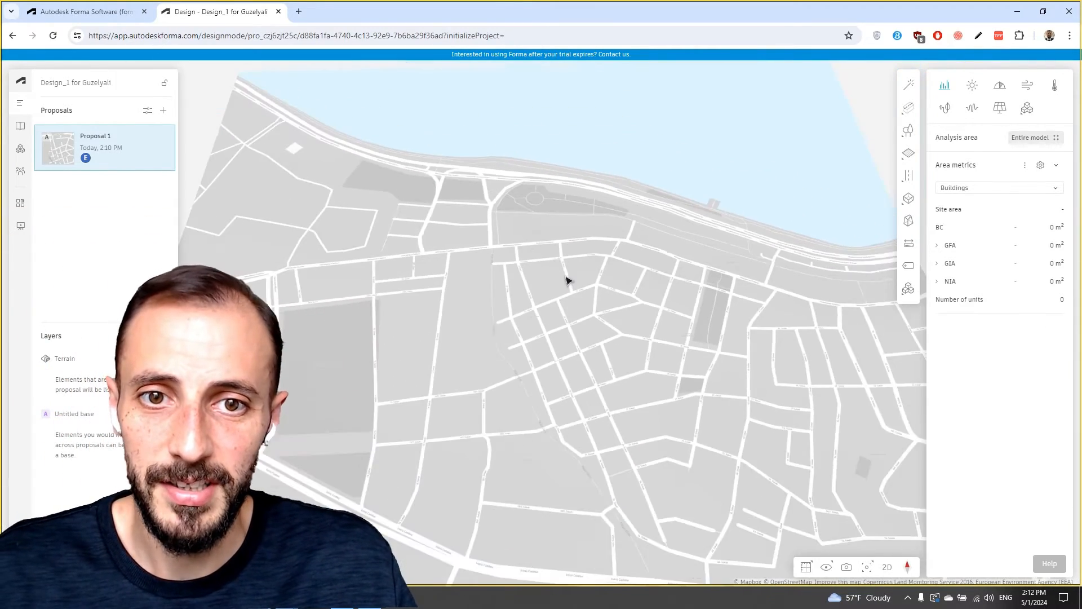
{"action": "scroll", "coordinate": [567, 256], "scroll_direction": "up", "scroll_amount": 3}
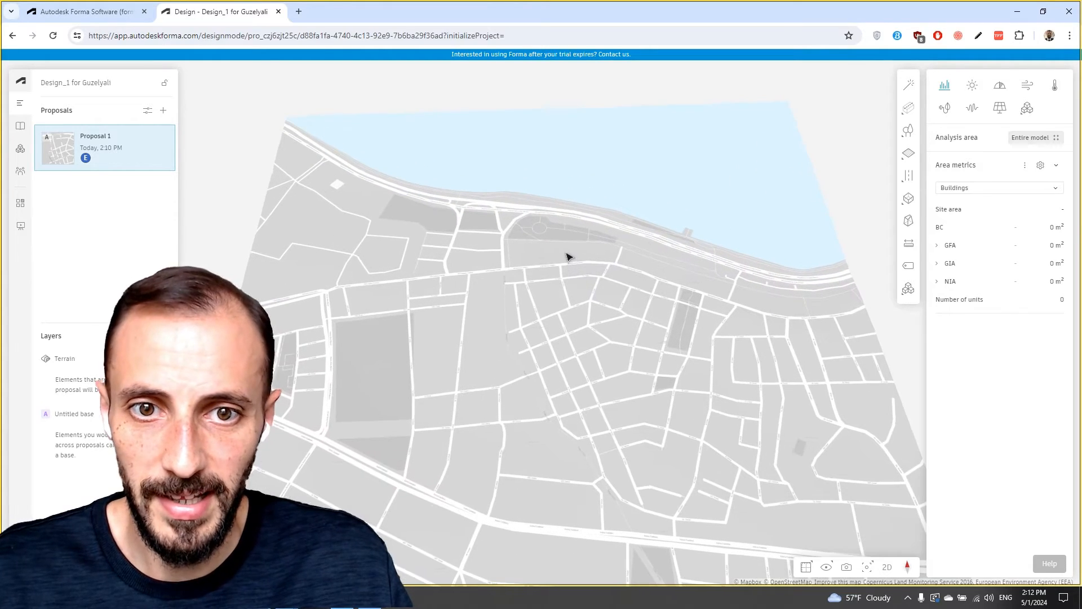
{"action": "mouse_move", "coordinate": [799, 437]}
{"action": "right_mouse_down"}
{"action": "mouse_move", "coordinate": [785, 438]}
{"action": "mouse_move", "coordinate": [784, 426]}
{"action": "mouse_move", "coordinate": [795, 430]}
{"action": "right_mouse_up"}
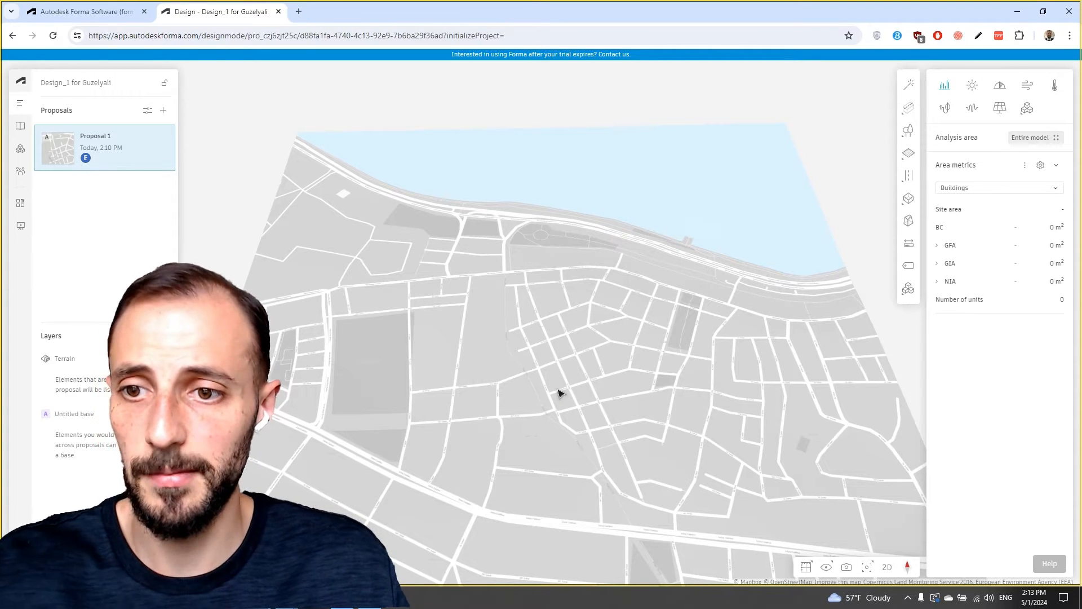
{"action": "scroll", "coordinate": [538, 367], "scroll_direction": "down", "scroll_amount": 3}
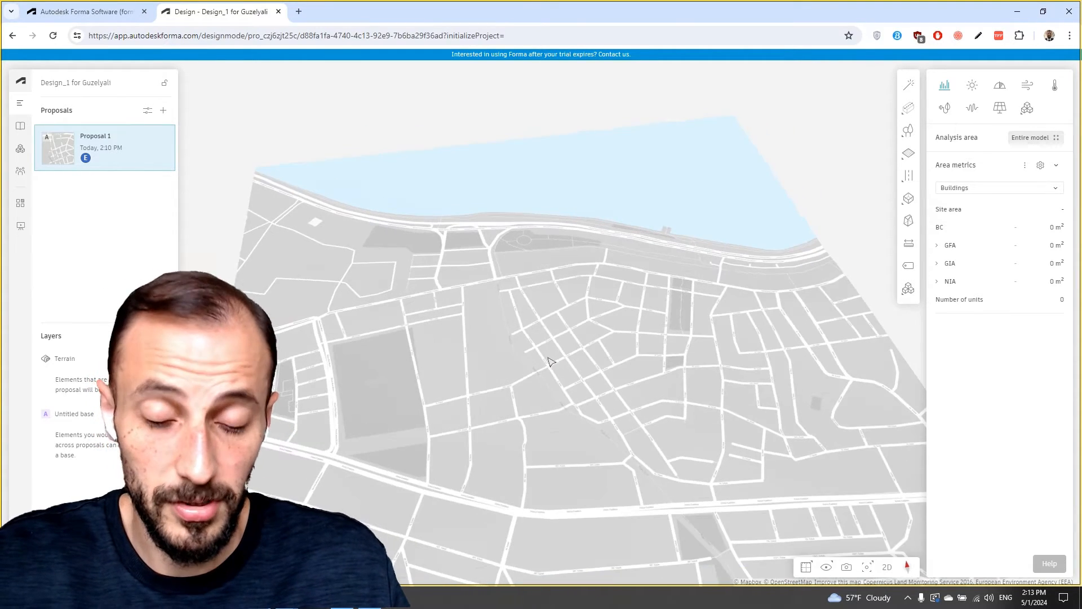
{"action": "scroll", "coordinate": [540, 352], "scroll_direction": "up", "scroll_amount": 2}
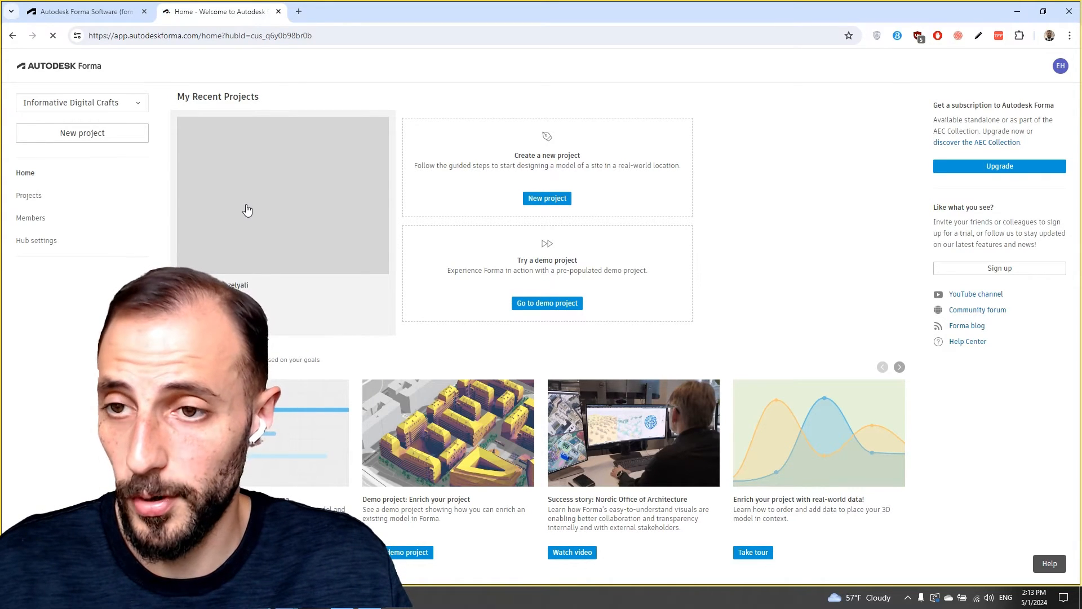
Reopen the Güzelyalı project from the home page and place the ordered Open Street Map buildings from the project library.
{"action": "left_click", "coordinate": [247, 209]}
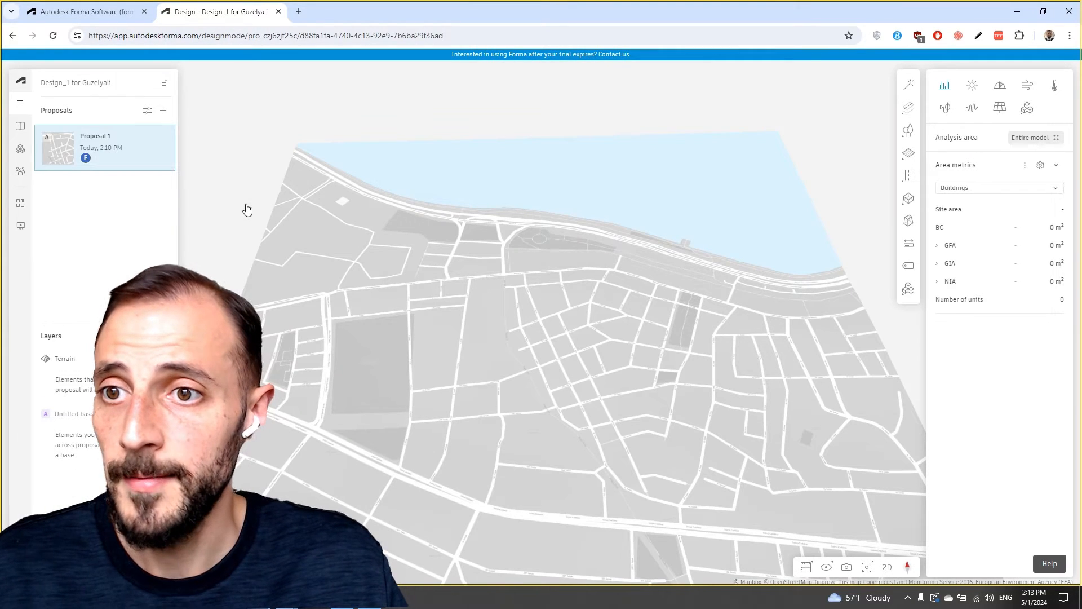
{"action": "left_click", "coordinate": [20, 126]}
{"action": "mouse_move", "coordinate": [85, 219]}
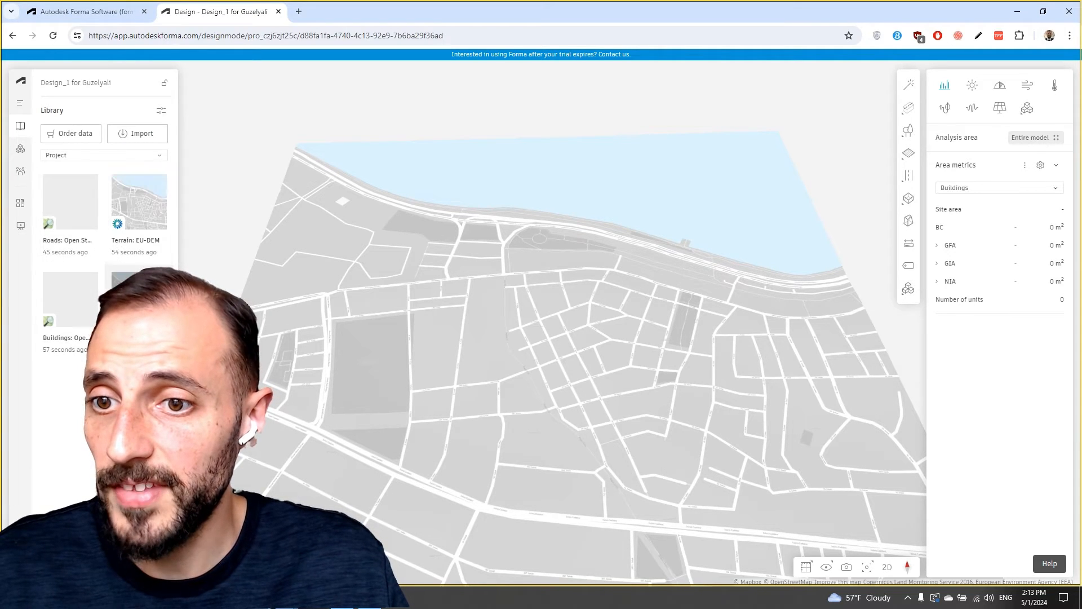
{"action": "left_click", "coordinate": [73, 319]}
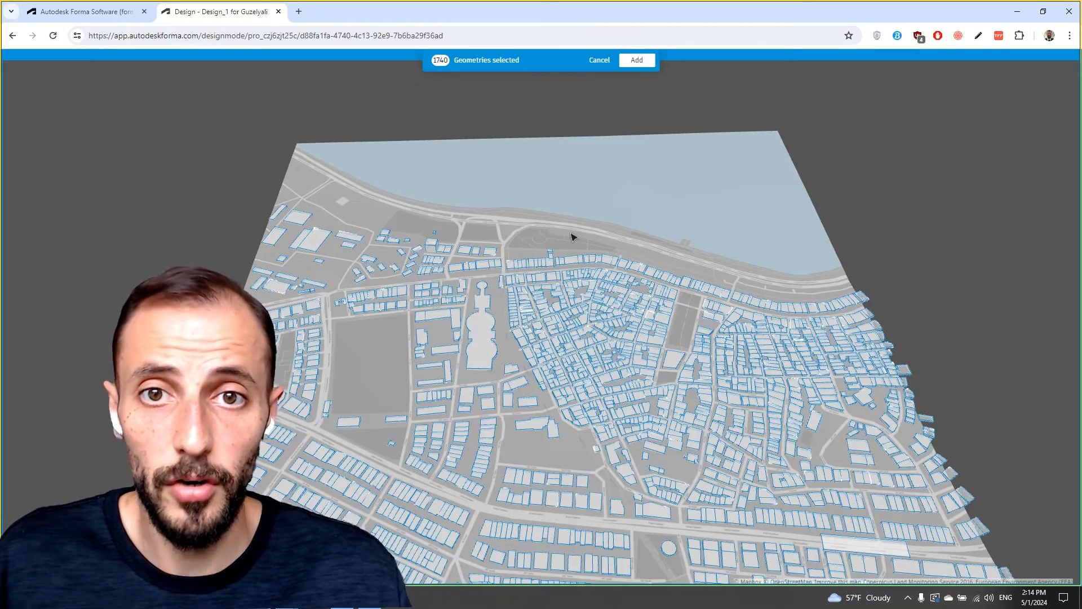
Clear the geometry selection, reselect all buildings across the whole site, and add them to the base layer.
{"action": "right_click_drag", "start_coordinate": [636, 101], "coordinate": [631, 134]}
{"action": "scroll", "coordinate": [629, 138], "scroll_direction": "down", "scroll_amount": 1}
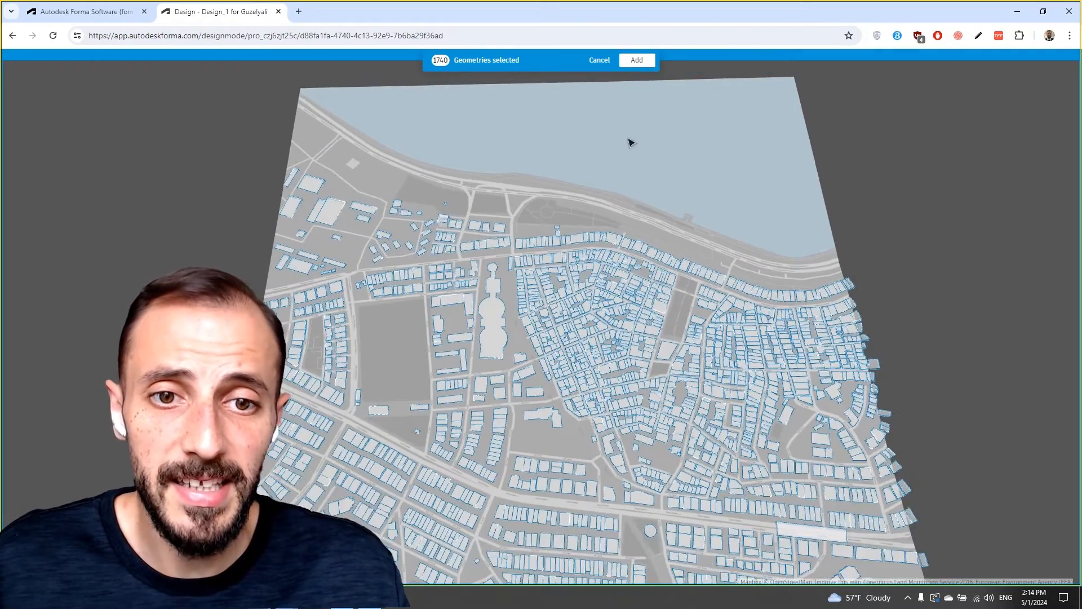
{"action": "scroll", "coordinate": [631, 145], "scroll_direction": "up", "scroll_amount": 1}
{"action": "scroll", "coordinate": [631, 144], "scroll_direction": "down", "scroll_amount": 2}
{"action": "scroll", "coordinate": [567, 379], "scroll_direction": "down", "scroll_amount": 2}
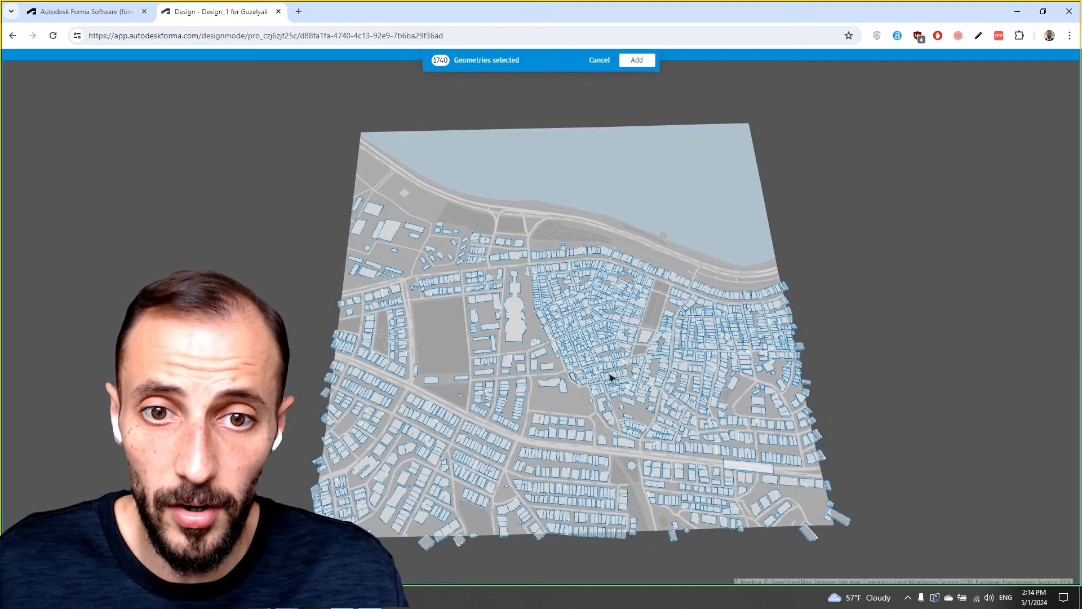
{"action": "left_click", "coordinate": [874, 370]}
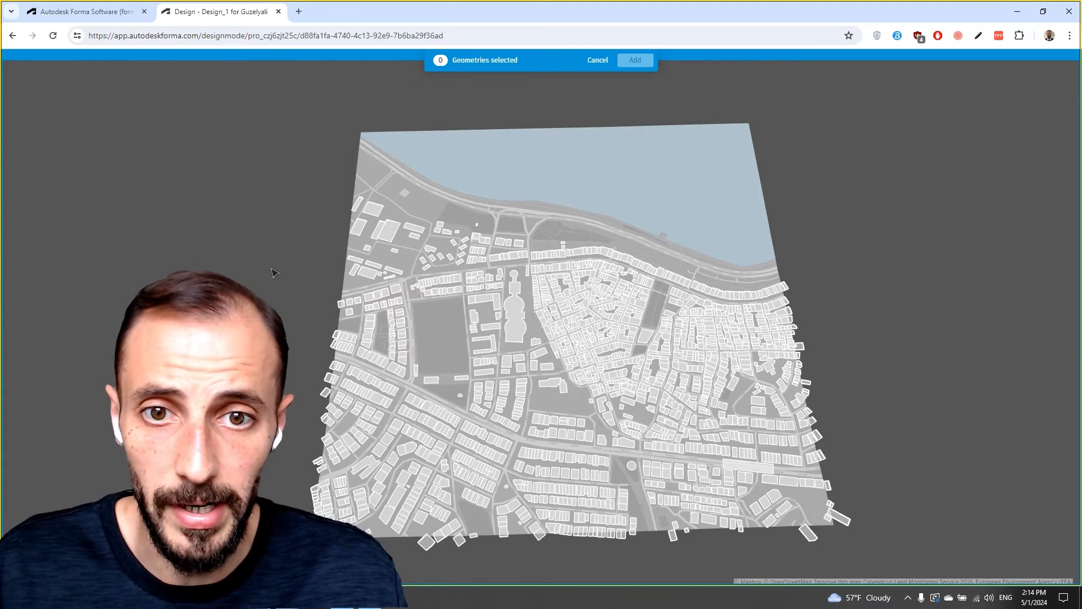
{"action": "left_click_drag", "start_coordinate": [289, 178], "coordinate": [410, 251]}
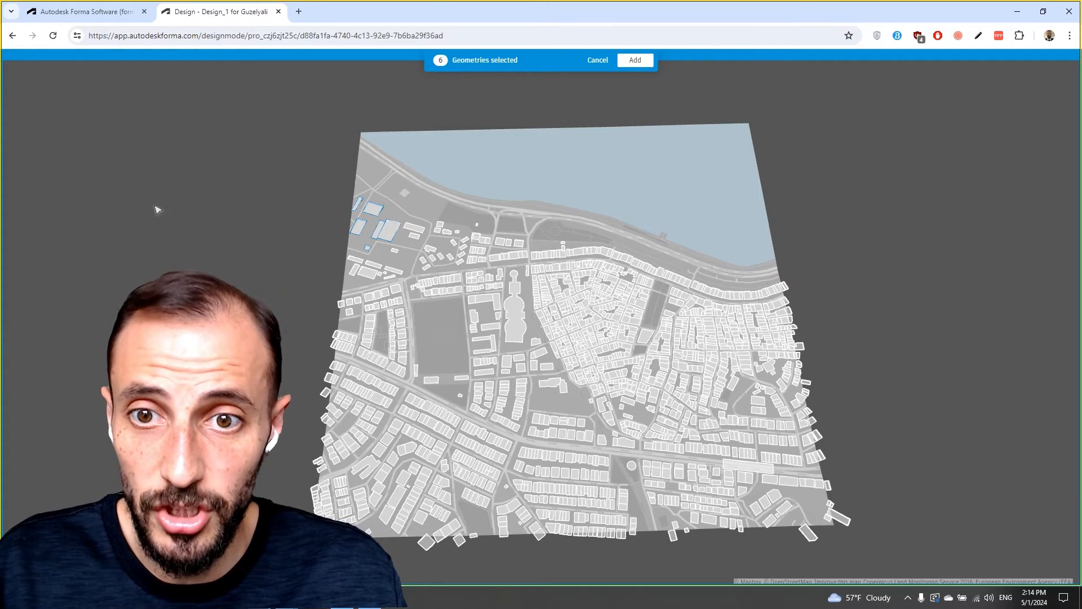
{"action": "left_click_drag", "start_coordinate": [135, 188], "coordinate": [924, 564]}
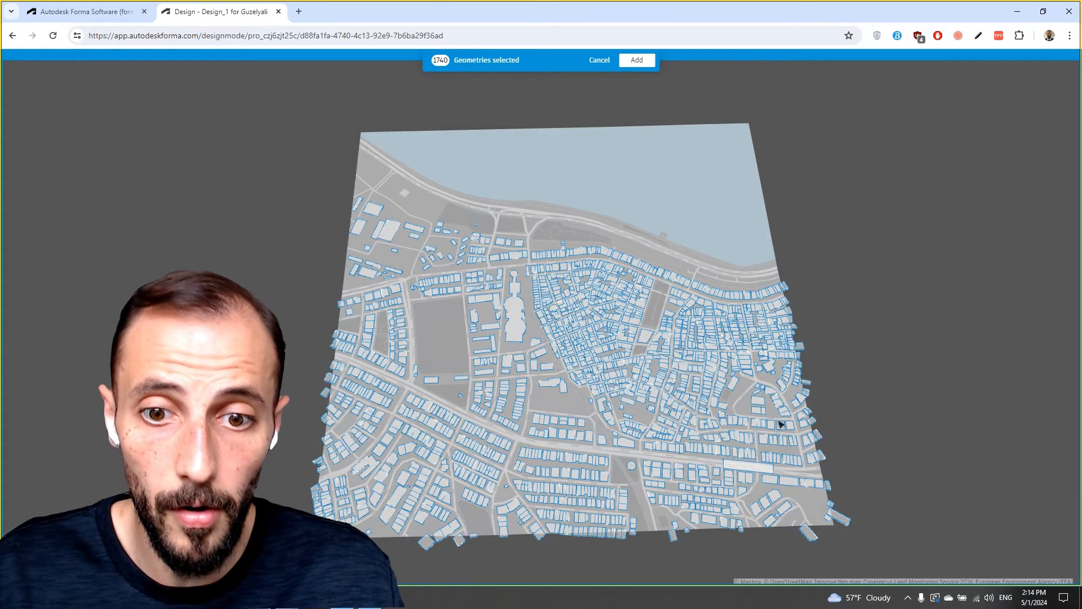
{"action": "left_click", "coordinate": [643, 60]}
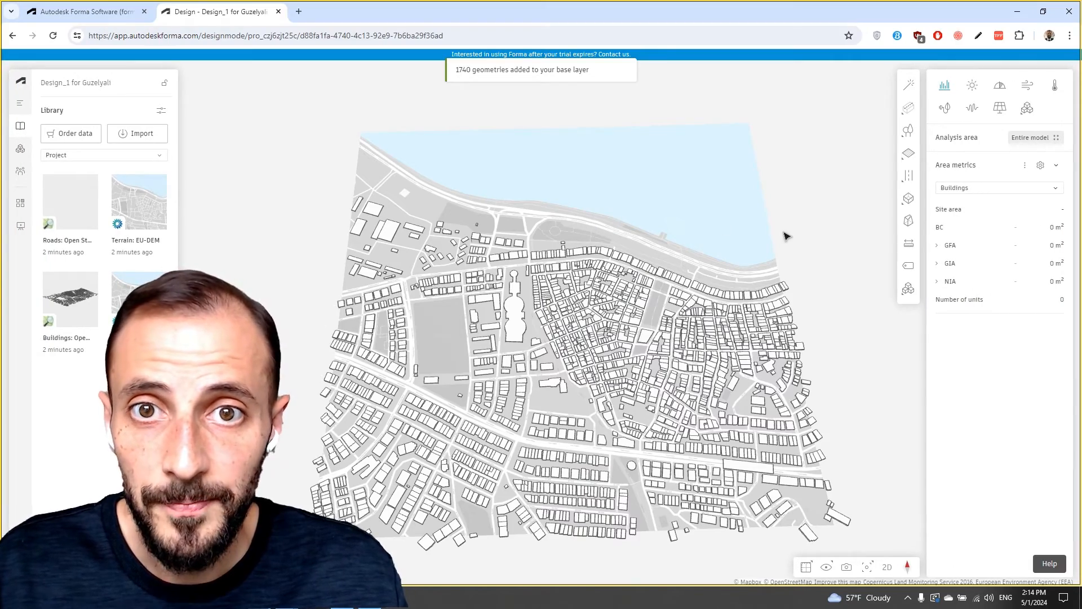
Examine the added buildings along the coast and around the neighbourhood from several angles.
{"action": "right_click_drag", "start_coordinate": [806, 236], "coordinate": [746, 222]}
{"action": "scroll", "coordinate": [564, 283], "scroll_direction": "up", "scroll_amount": 5}
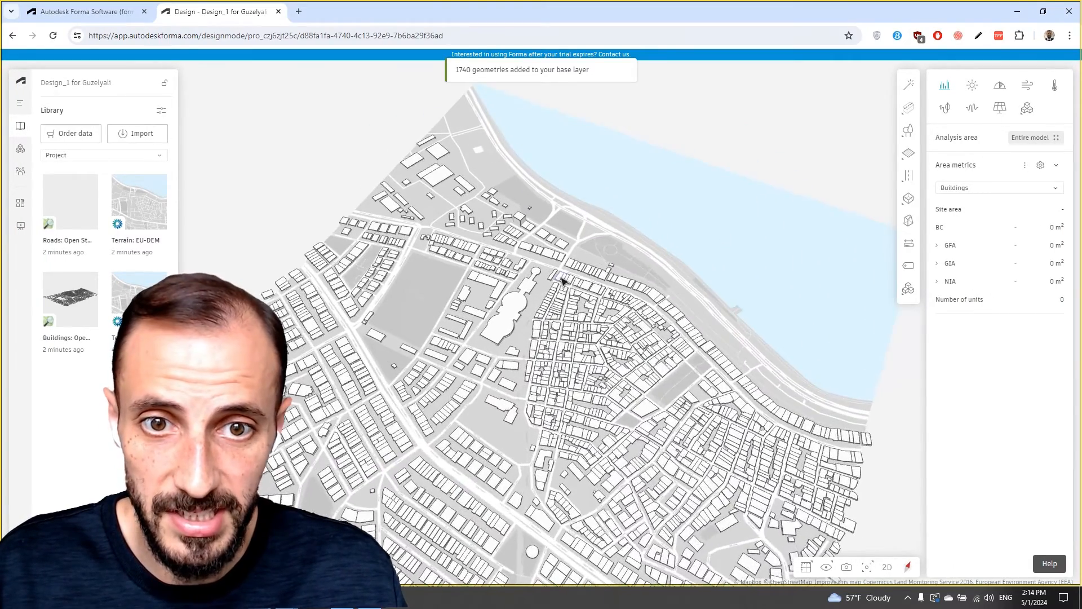
{"action": "right_click_drag", "start_coordinate": [566, 299], "coordinate": [602, 259]}
{"action": "left_click_drag", "start_coordinate": [592, 247], "coordinate": [595, 285]}
{"action": "left_click_drag", "start_coordinate": [581, 119], "coordinate": [575, 216]}
{"action": "right_click_drag", "start_coordinate": [574, 216], "coordinate": [571, 292]}
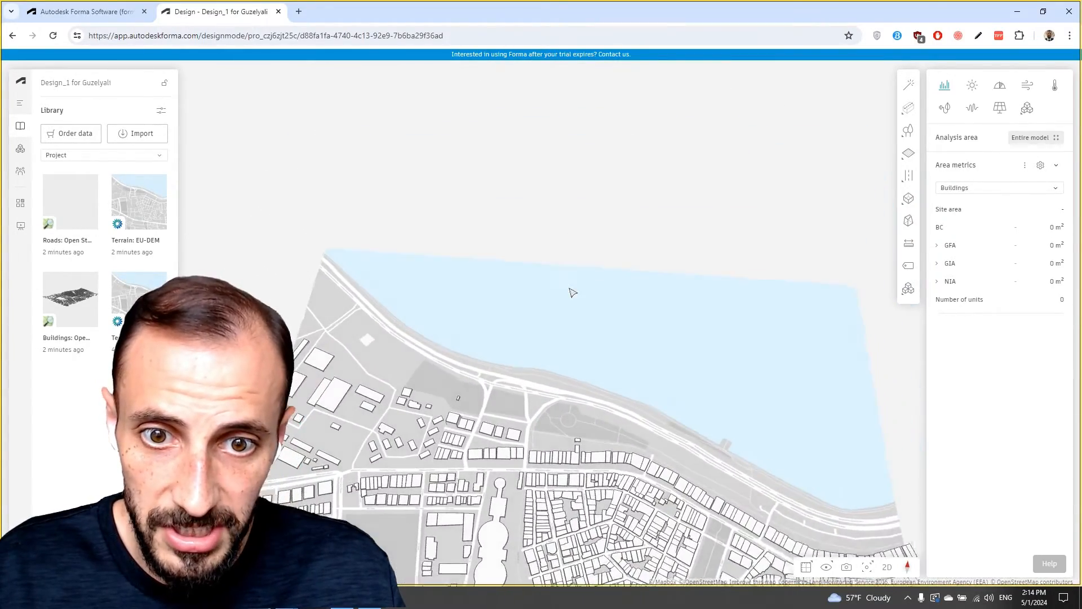
{"action": "left_click_drag", "start_coordinate": [571, 325], "coordinate": [551, 198]}
{"action": "right_click_drag", "start_coordinate": [556, 276], "coordinate": [529, 267]}
{"action": "mouse_move", "coordinate": [510, 305]}
{"action": "right_mouse_down"}
{"action": "mouse_move", "coordinate": [587, 261]}
{"action": "mouse_move", "coordinate": [519, 254]}
{"action": "mouse_move", "coordinate": [453, 293]}
{"action": "mouse_move", "coordinate": [476, 334]}
{"action": "mouse_move", "coordinate": [514, 309]}
{"action": "right_mouse_up"}
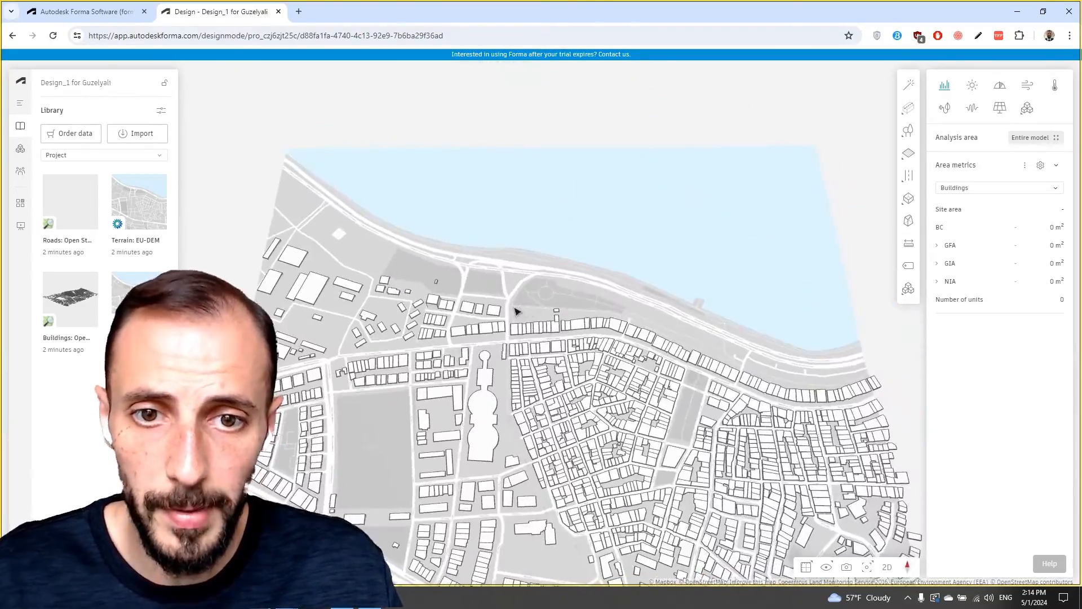
{"action": "left_click_drag", "start_coordinate": [482, 307], "coordinate": [462, 295]}
{"action": "scroll", "coordinate": [463, 294], "scroll_direction": "up", "scroll_amount": 2}
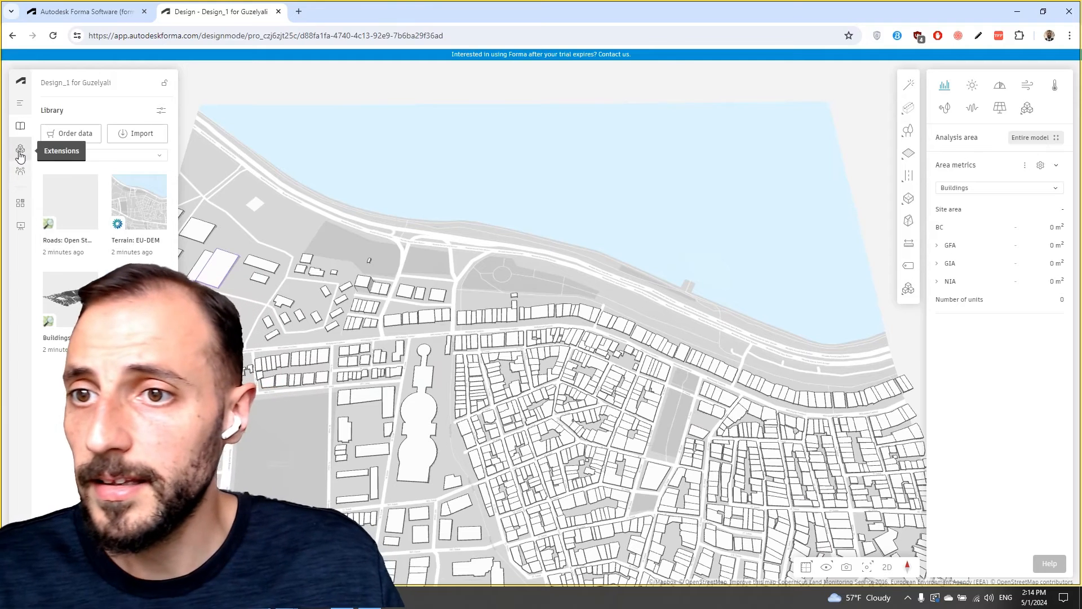
Review the data sources available to order for the site and view the project's extensions.
{"action": "left_click", "coordinate": [73, 134]}
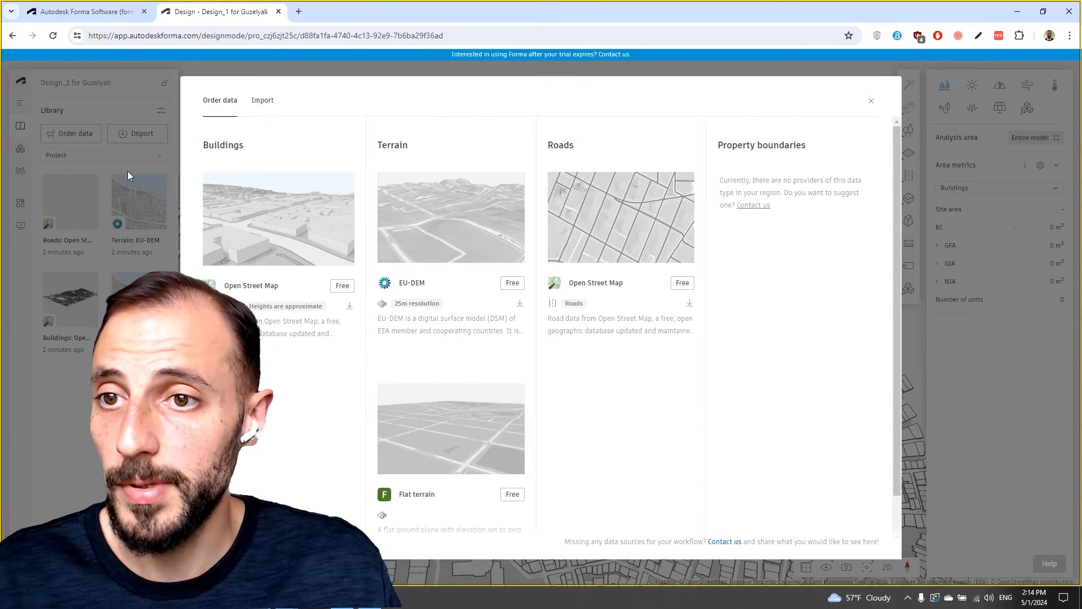
{"action": "left_click", "coordinate": [872, 102]}
{"action": "left_click", "coordinate": [19, 150]}
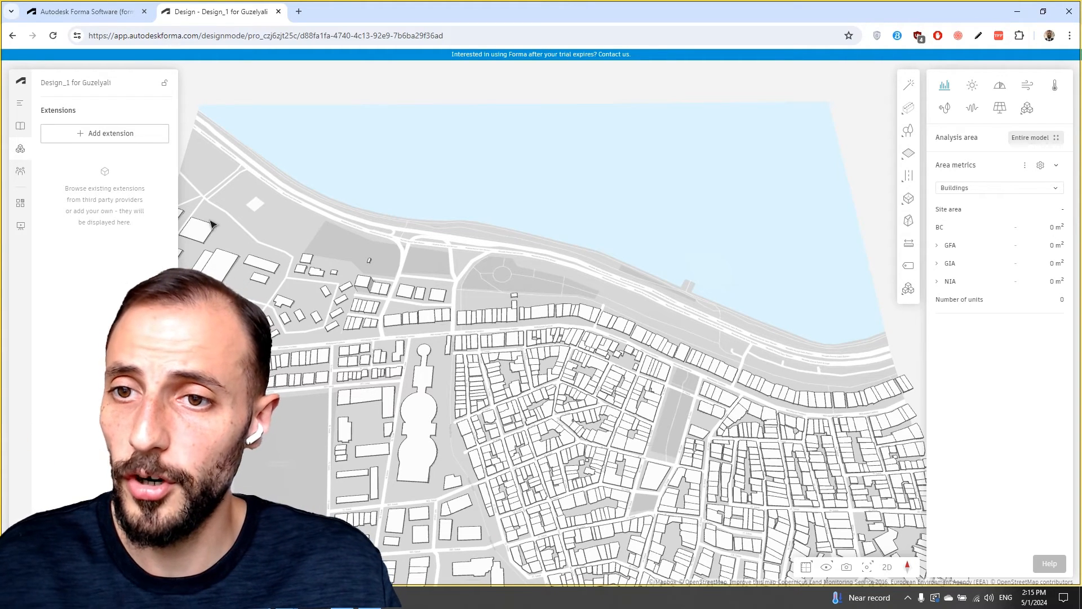
Invite a person to the project by e-mail as Collaborator, and check the role options for the new member.
{"action": "left_click", "coordinate": [21, 175]}
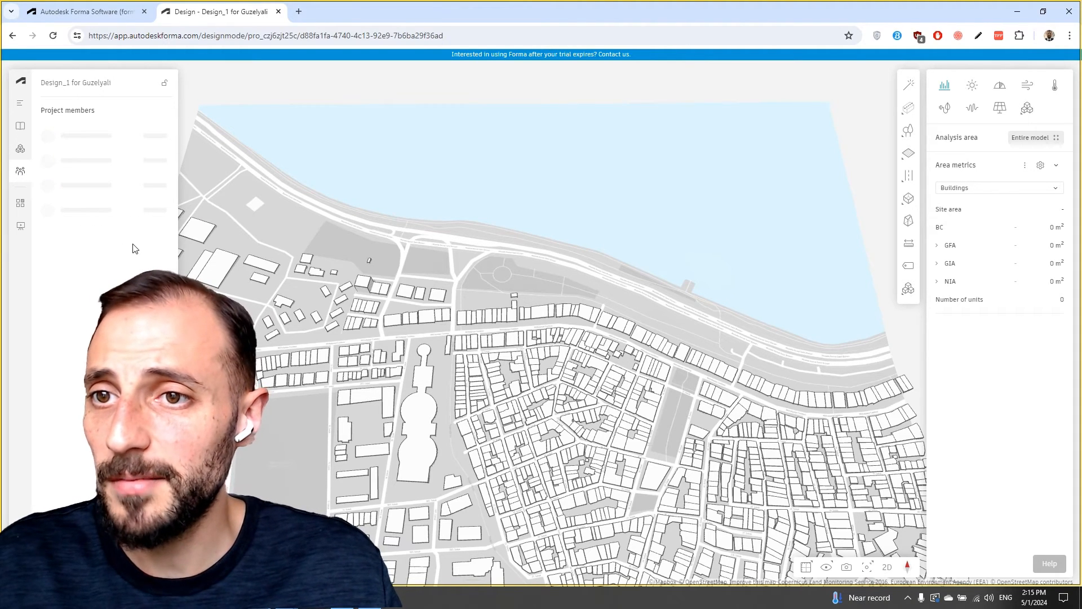
{"action": "left_click", "coordinate": [165, 110]}
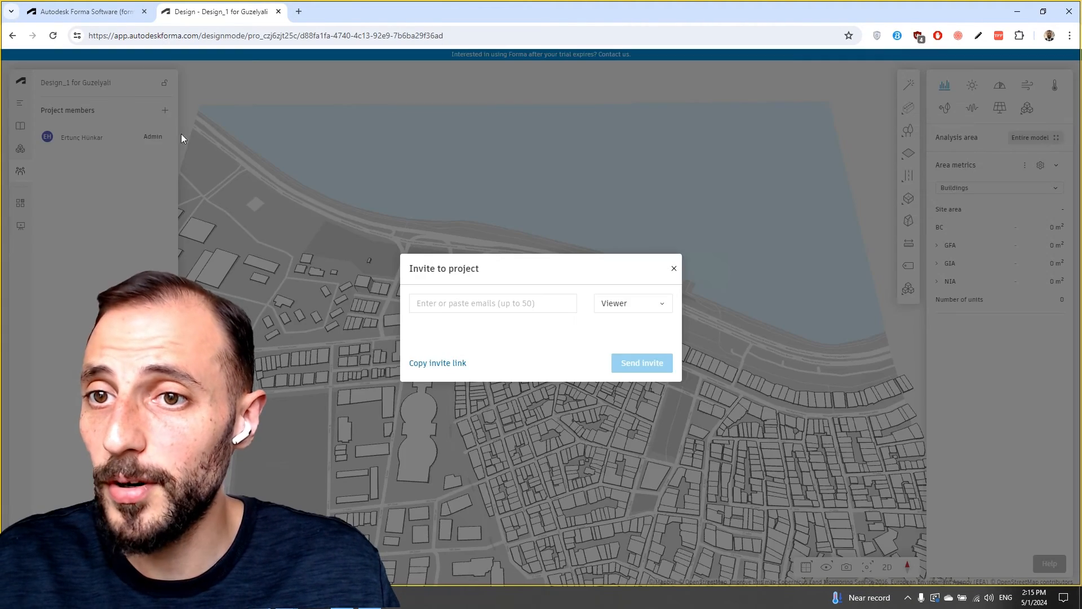
{"action": "left_click", "coordinate": [457, 307]}
{"action": "left_click", "coordinate": [534, 333]}
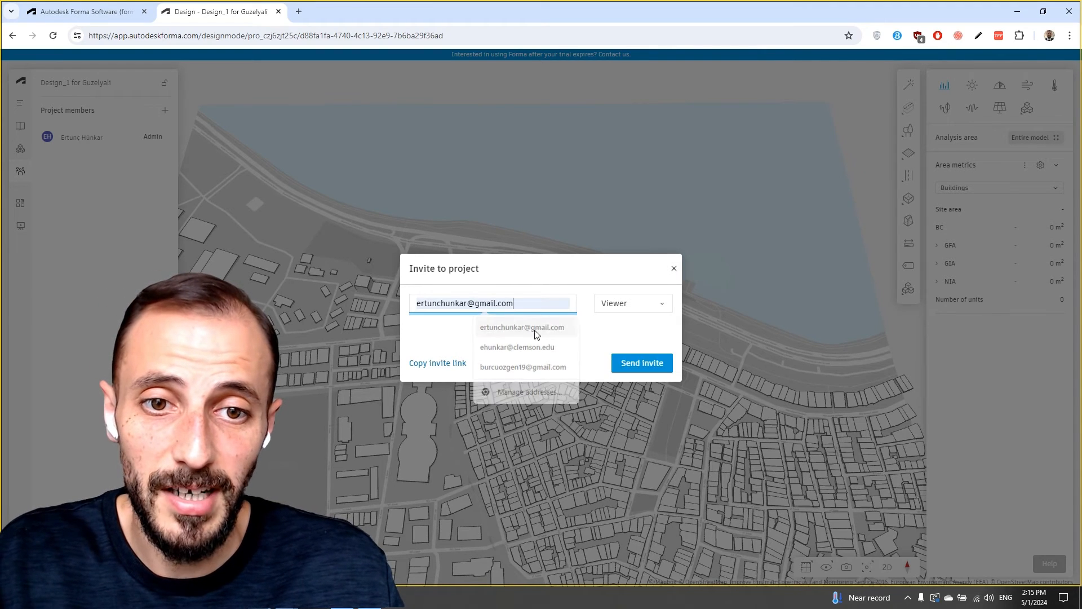
{"action": "left_click", "coordinate": [654, 307]}
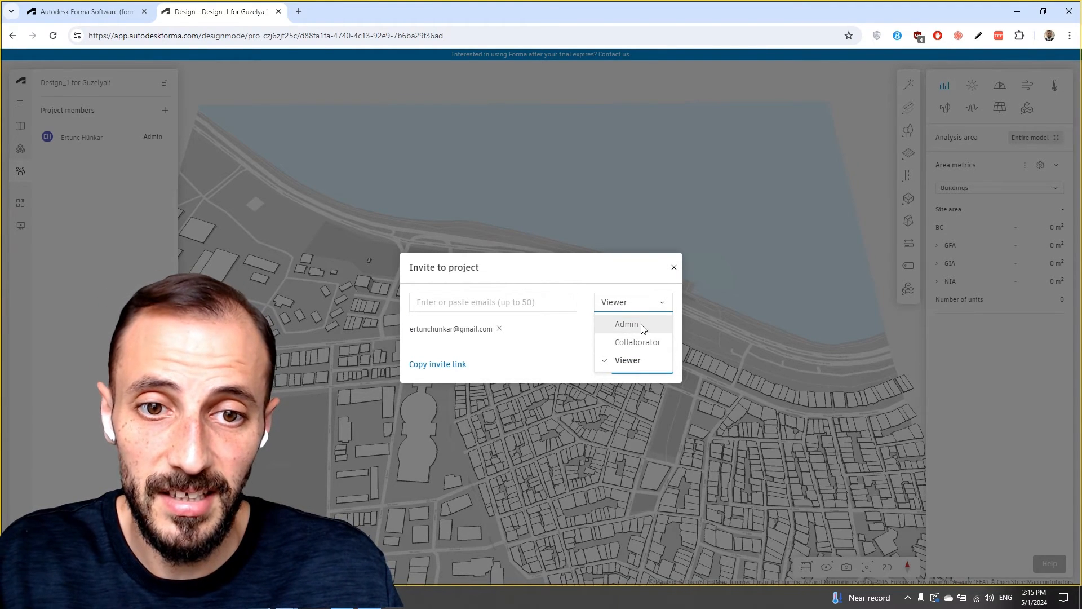
{"action": "left_click", "coordinate": [641, 343]}
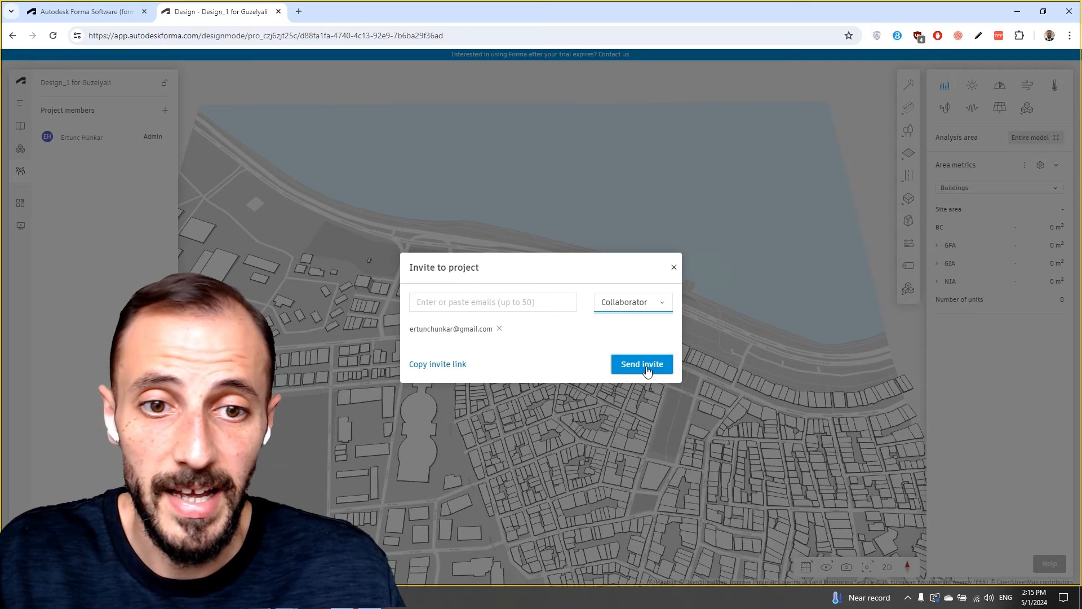
{"action": "left_click", "coordinate": [647, 367]}
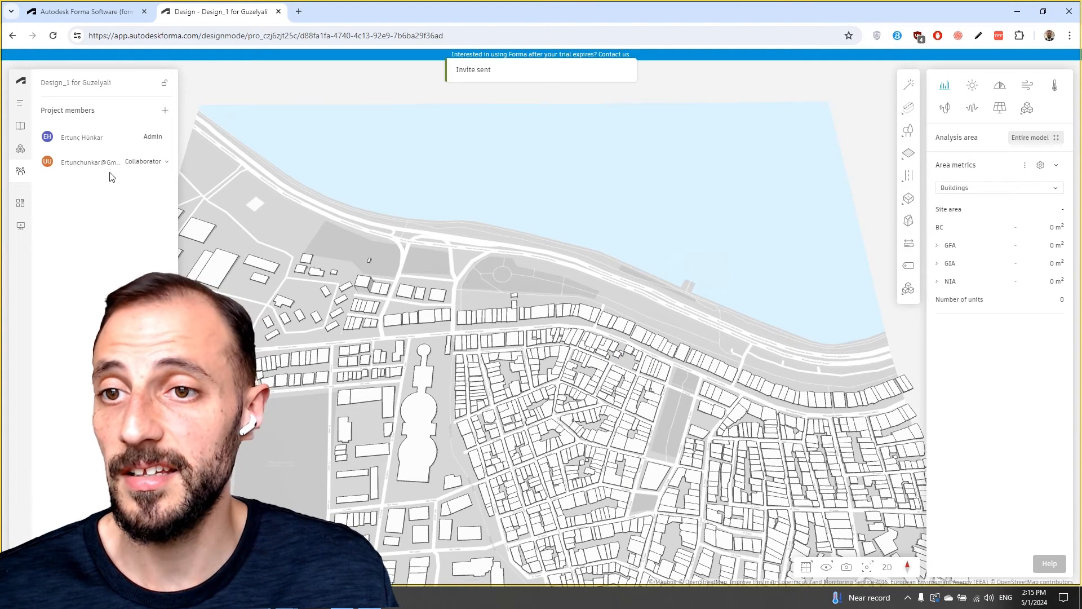
{"action": "left_click", "coordinate": [156, 167]}
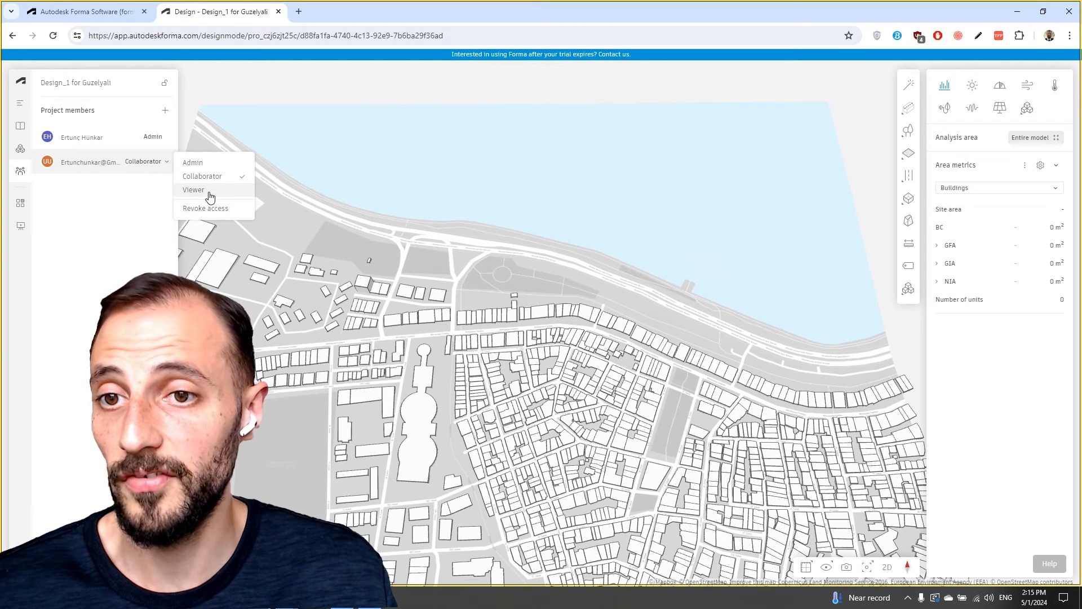
{"action": "left_click", "coordinate": [60, 250]}
View the proposal comparison page and the presentation board, and go back to the project library.
{"action": "left_click", "coordinate": [21, 204]}
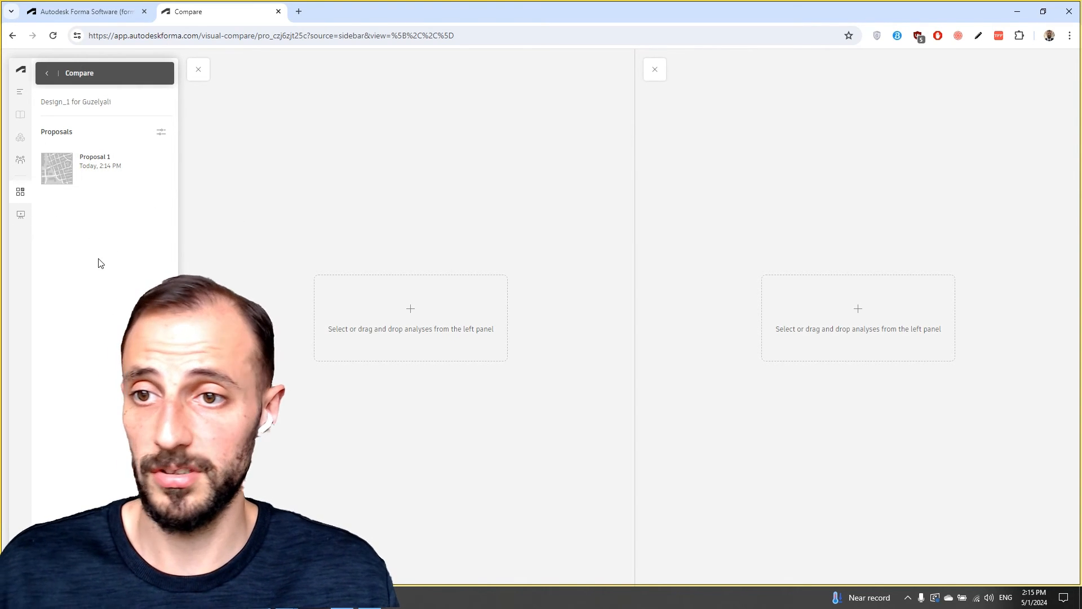
{"action": "left_click", "coordinate": [20, 216]}
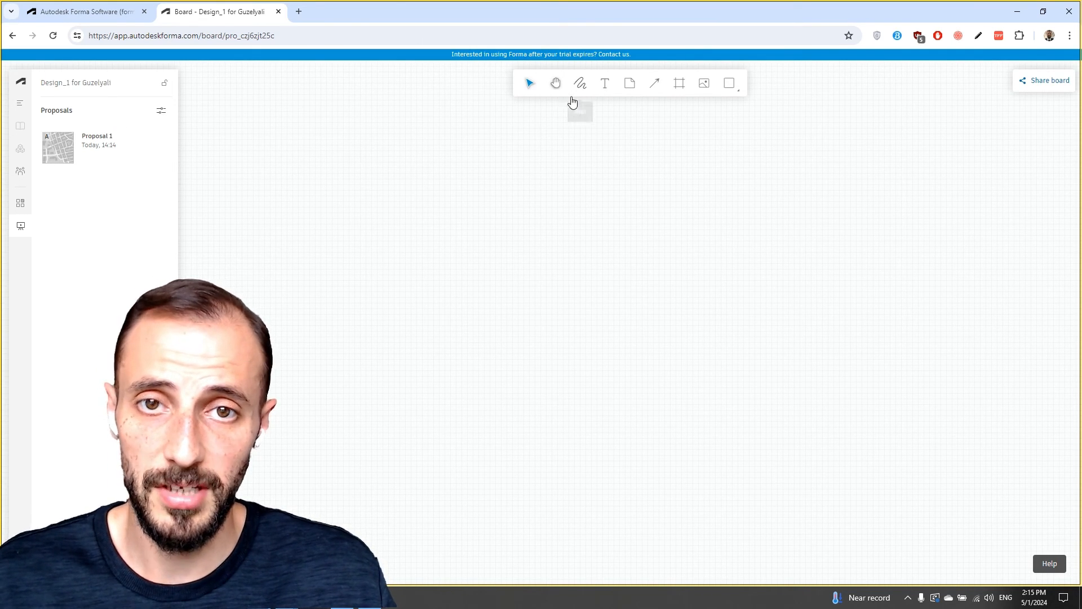
{"action": "left_click", "coordinate": [20, 125]}
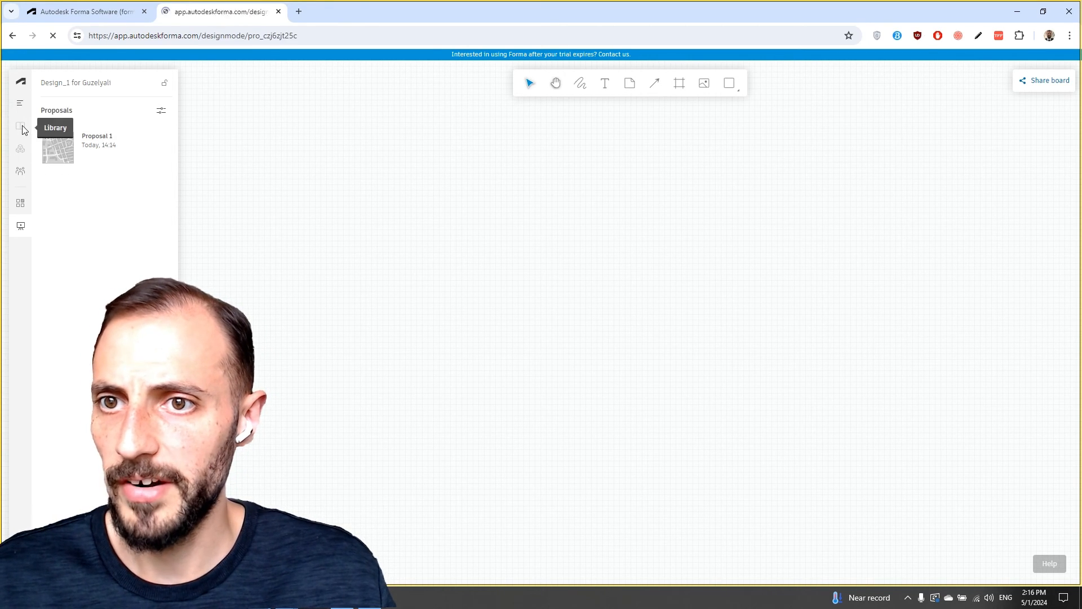